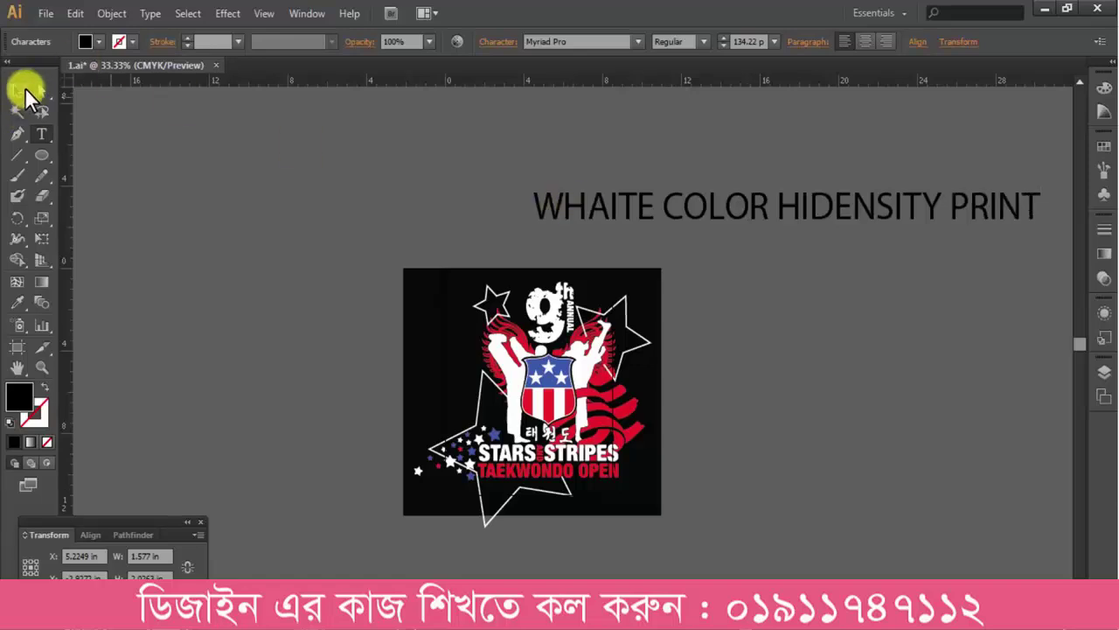
Move the WHAITE COLOR HIDENSITY PRINT title so it is centred above the black square
click(18, 91)
drag(680, 220, 426, 220)
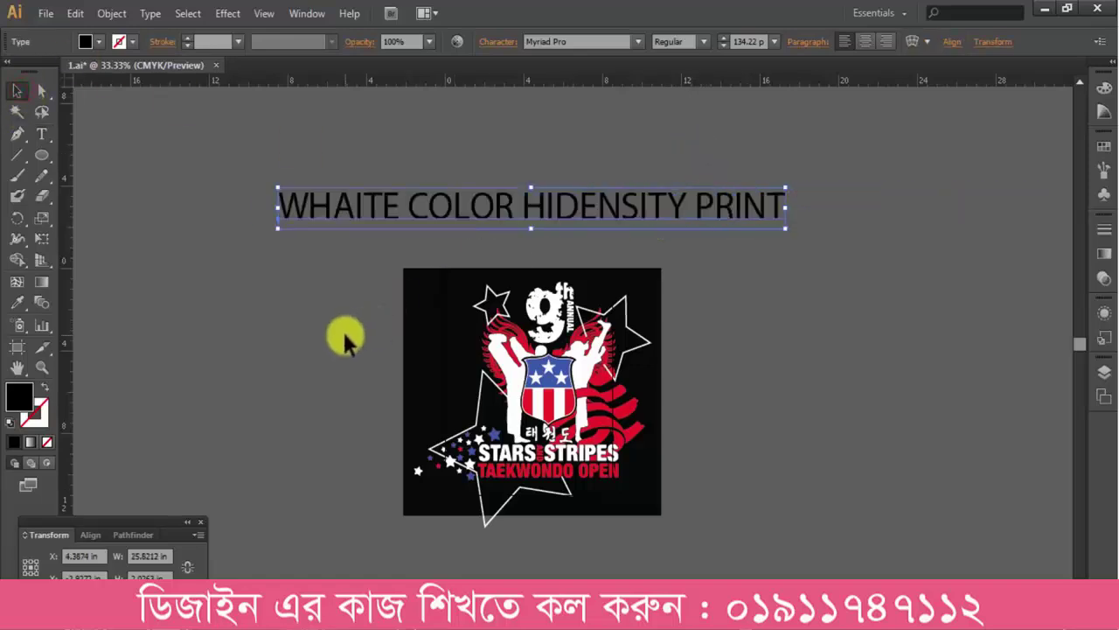
click(345, 334)
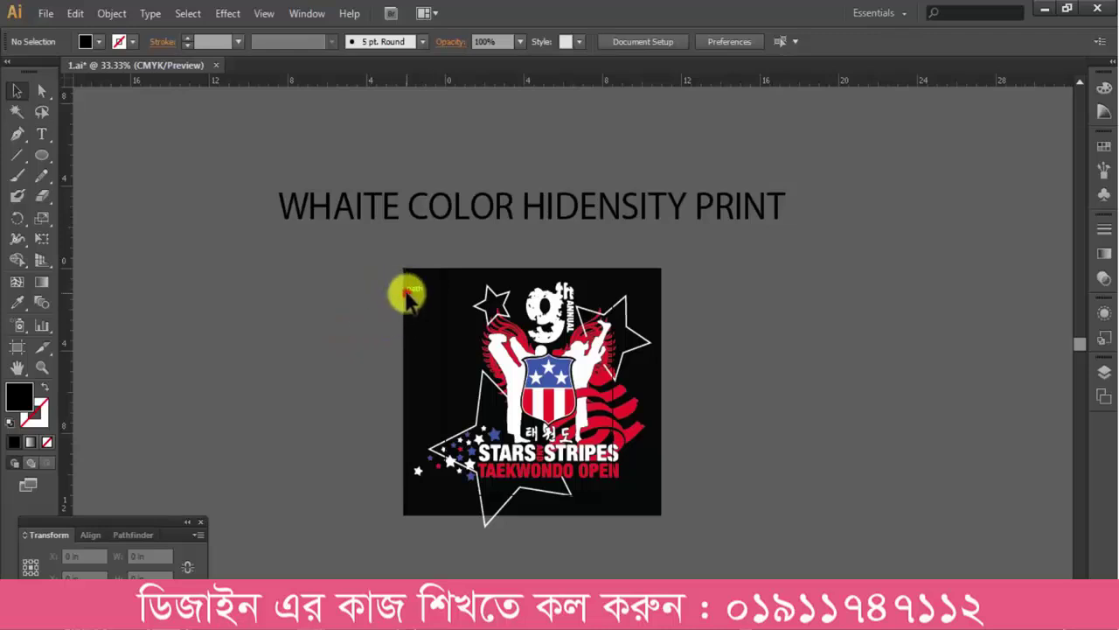
click(257, 155)
Move all the Stars and Stripes artwork off the black square to the empty area on its right
drag(411, 263, 778, 545)
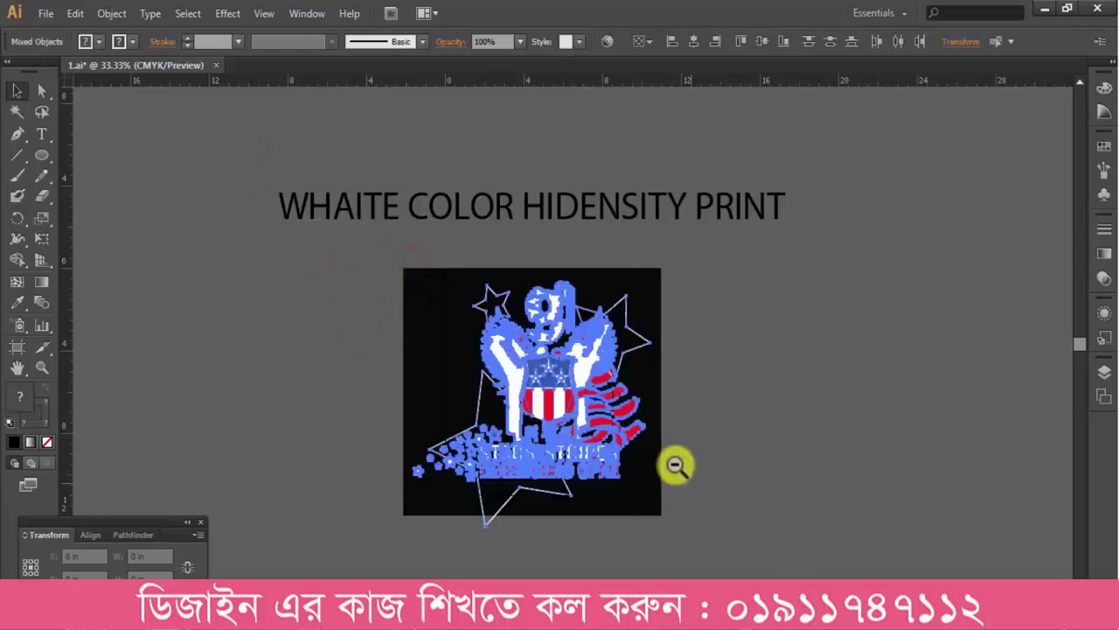
ctrl+alt+click(676, 465)
drag(406, 314, 618, 316)
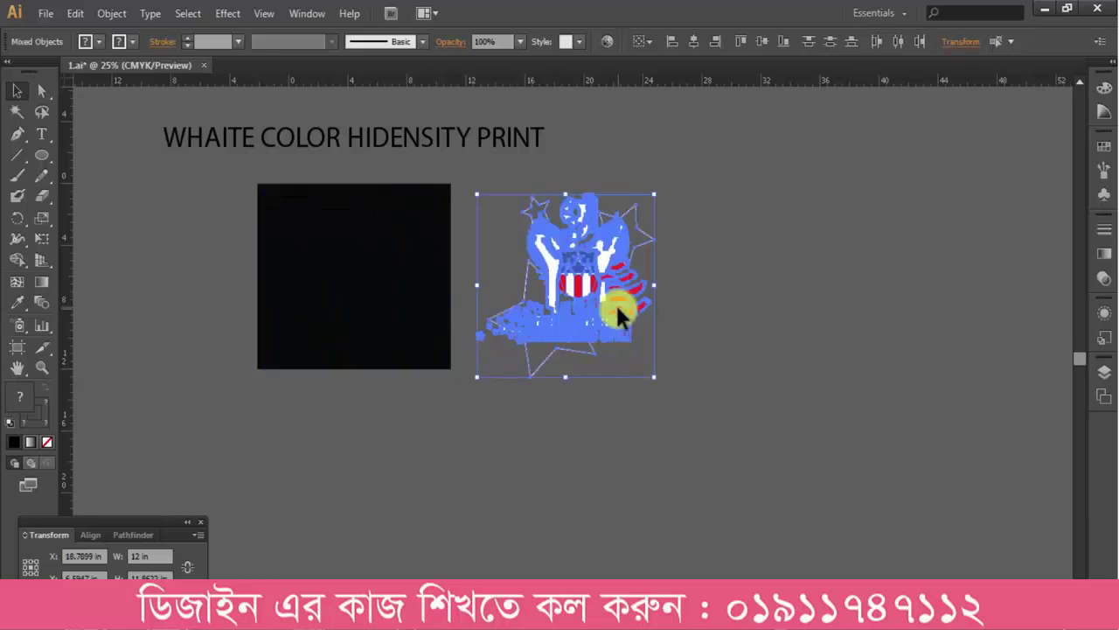
Outline the artwork's strokes, divide its overlapping shapes with Pathfinder, and ungroup the result
click(112, 13)
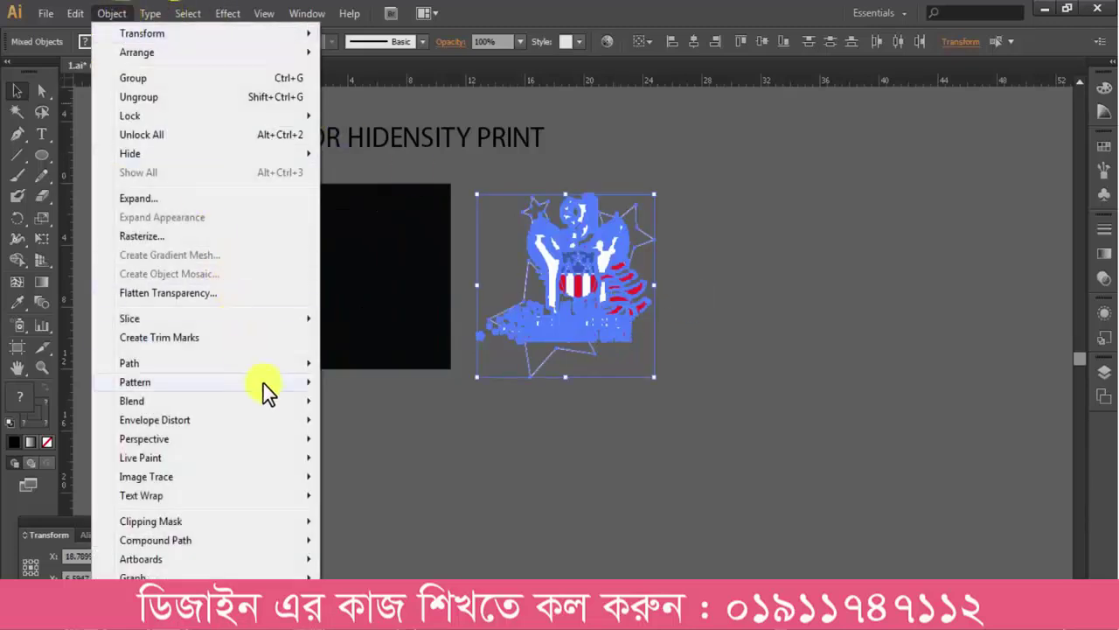
mouse_move(264, 367)
click(382, 407)
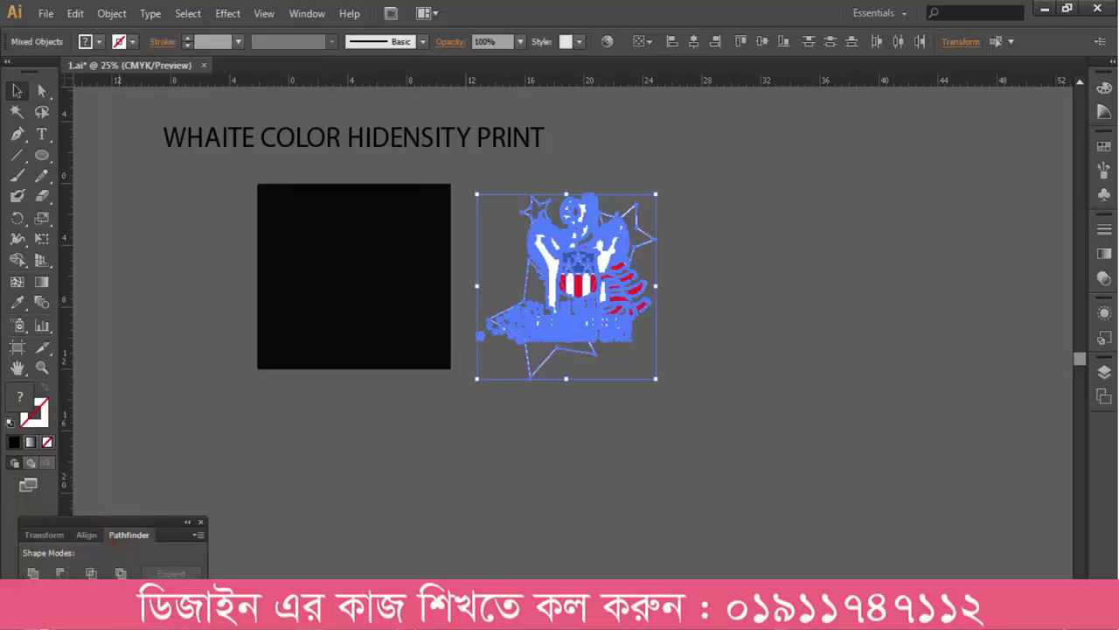
right_click(534, 326)
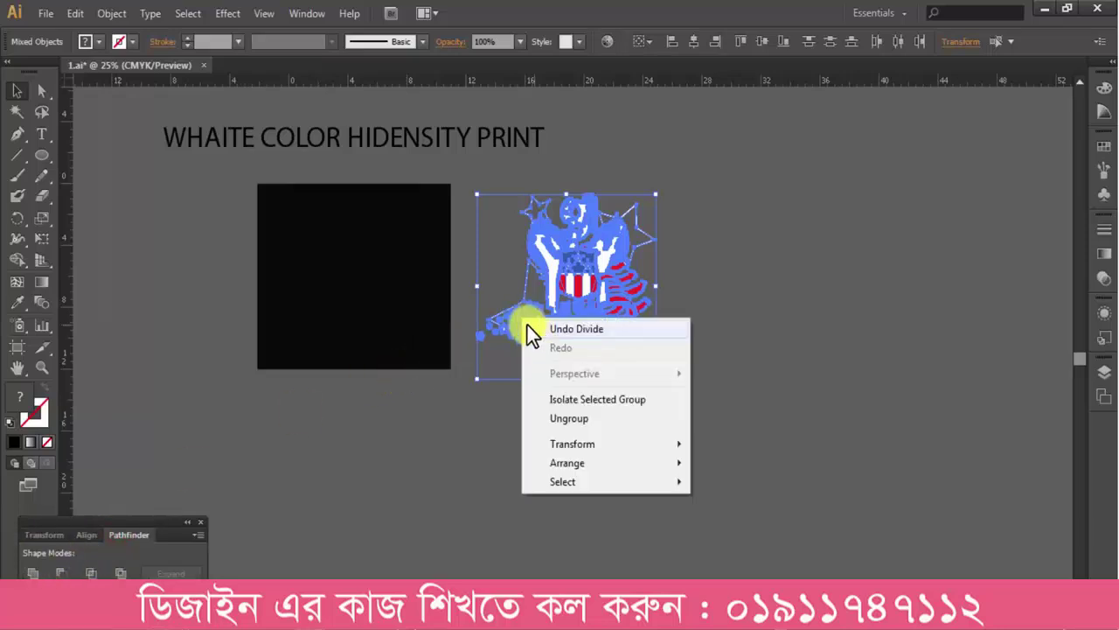
click(584, 421)
Take the white, red and blue artwork pieces off the canvas, one fill colour at a time
click(552, 280)
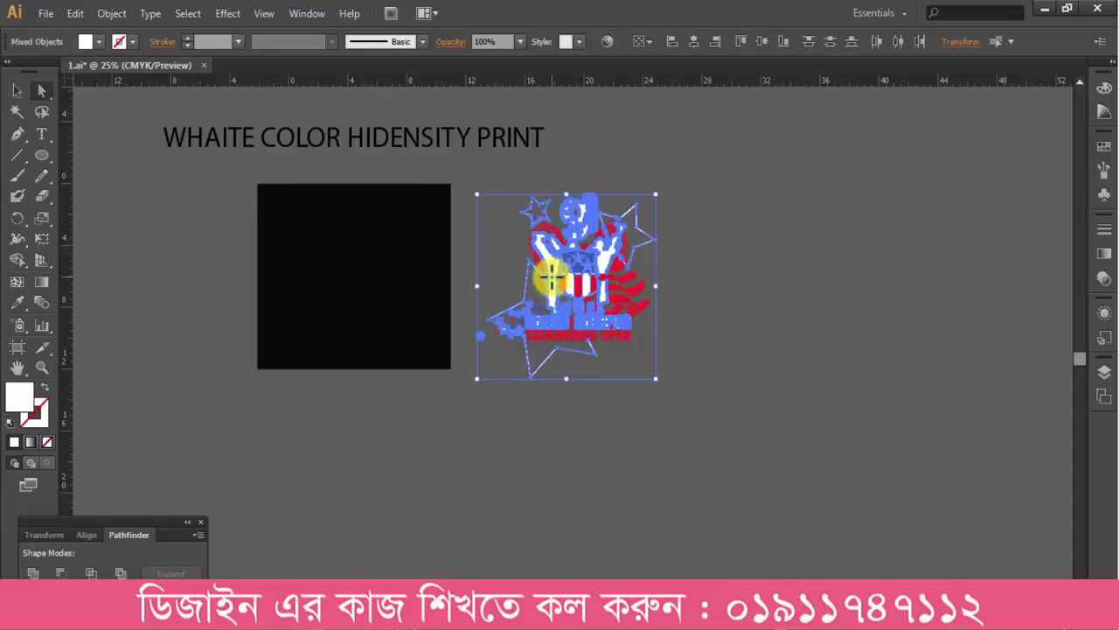
key(Delete)
click(535, 263)
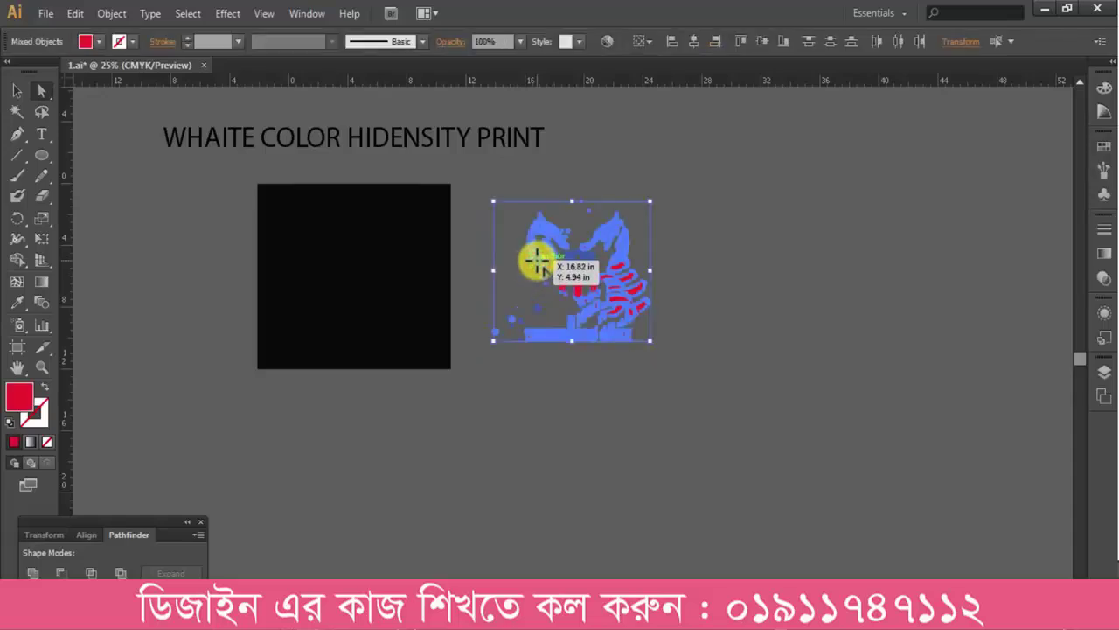
key(Delete)
click(569, 268)
key(Delete)
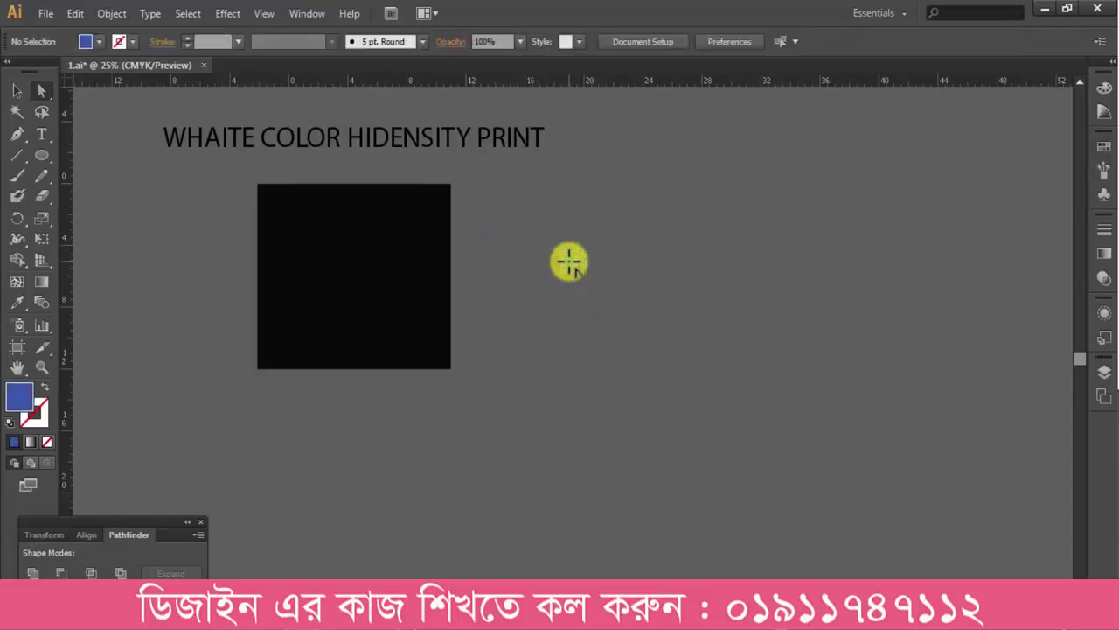
Delete the leftover unfilled pieces beside the black square and bring the coloured artwork back
drag(390, 175, 879, 470)
key(Delete)
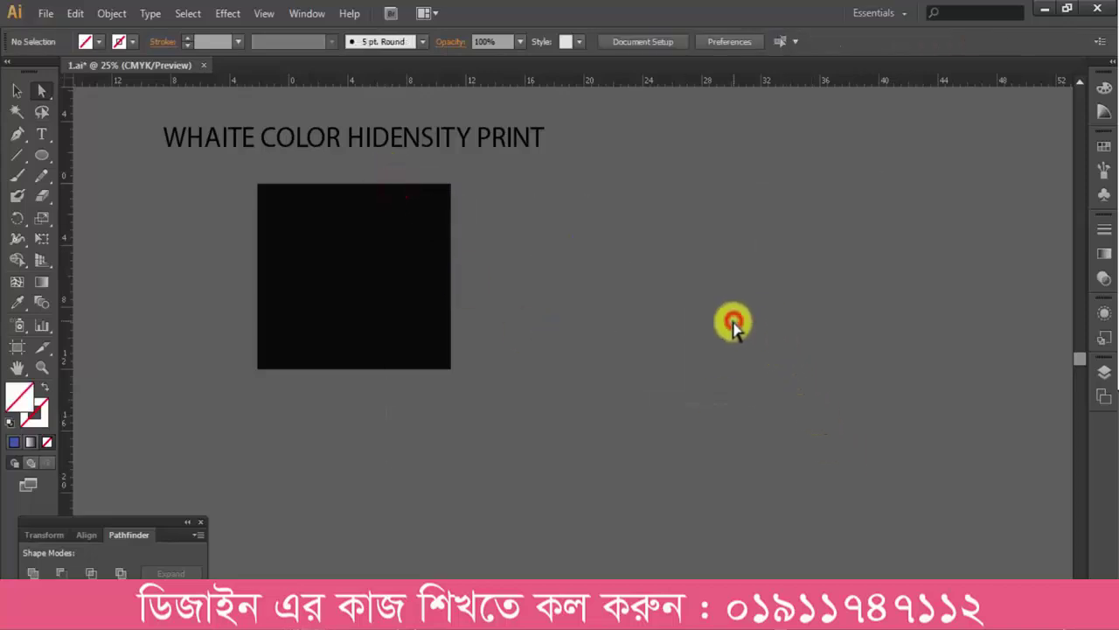
key(ctrl+z)
key(ctrl+z)
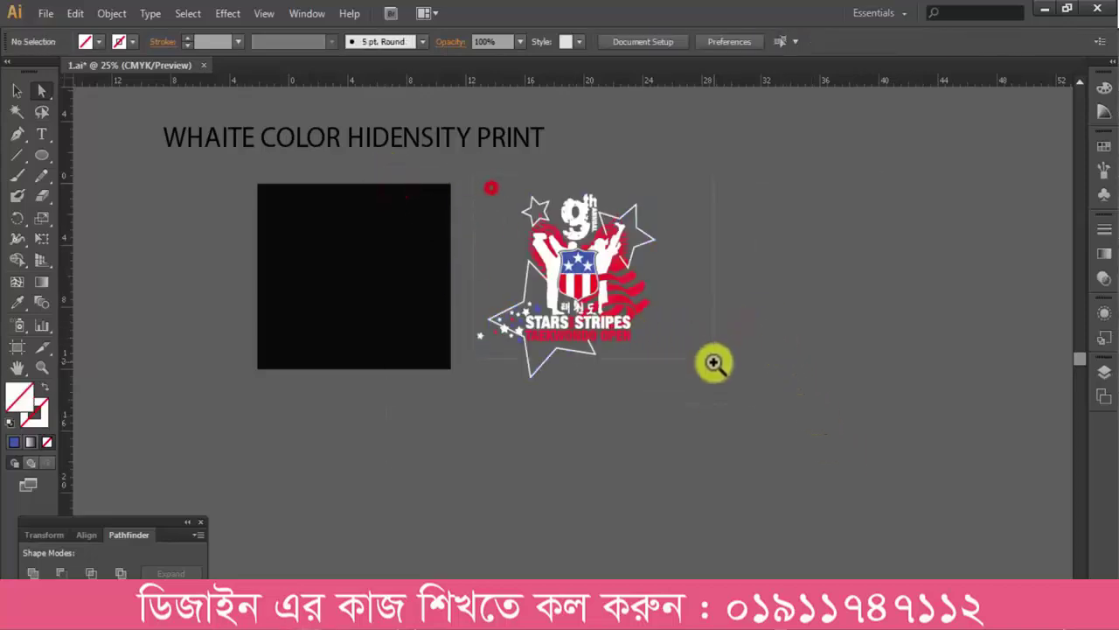
Examine the divided artwork up close, checking the shield, the figures, the stars and the lettering
drag(713, 362, 713, 362)
ctrl+alt+click(560, 376)
drag(448, 252, 627, 384)
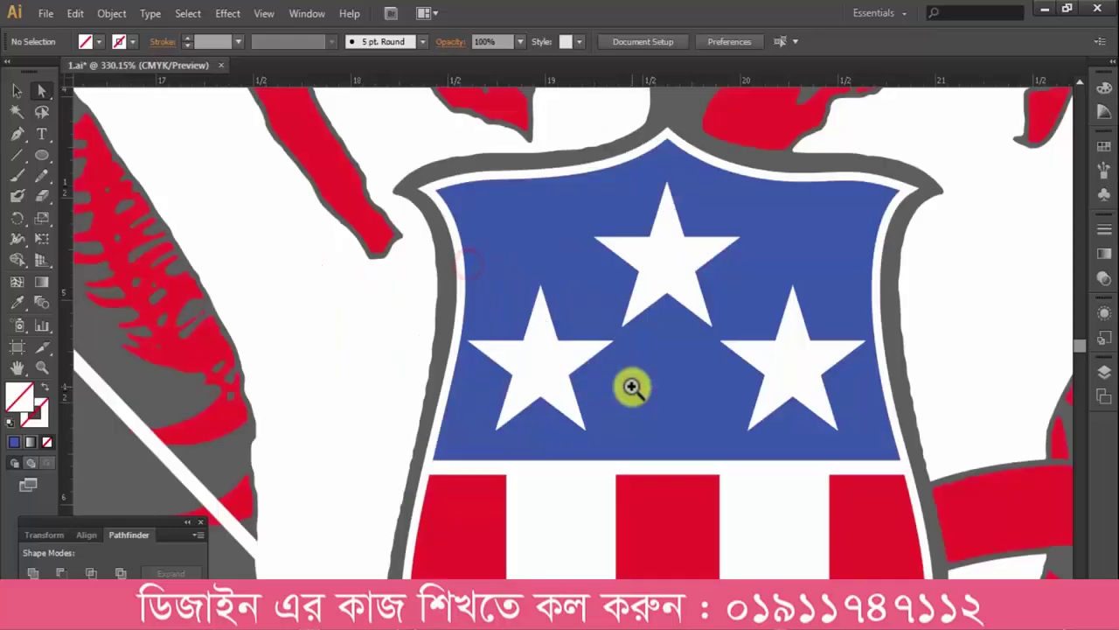
alt+click(631, 387)
alt+click(632, 387)
ctrl+alt+click(618, 425)
ctrl+alt+click(618, 425)
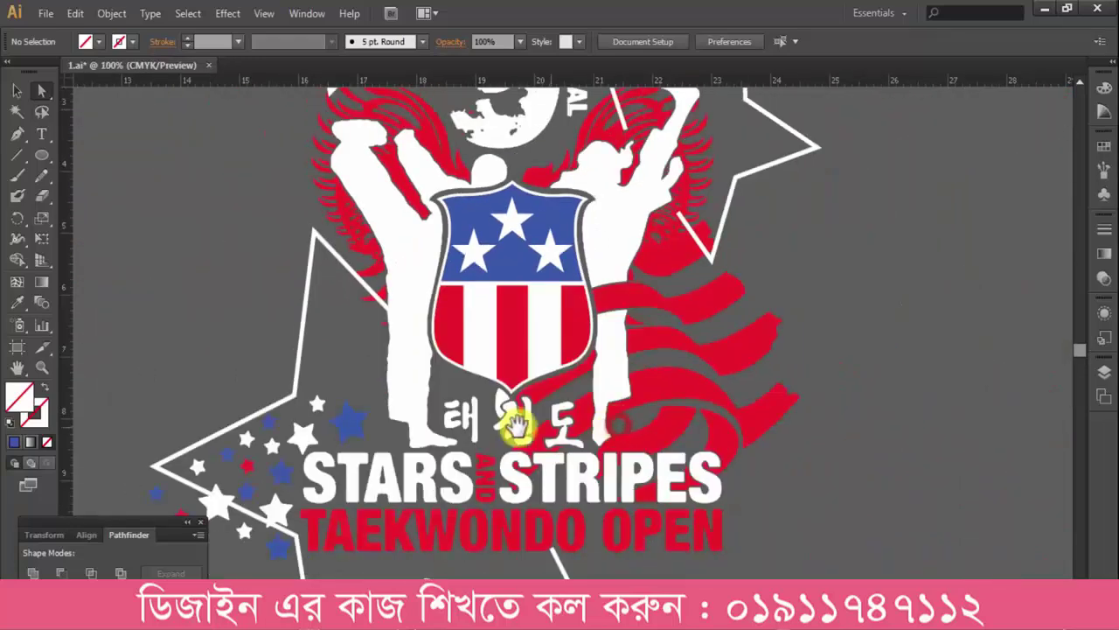
drag(346, 325, 533, 472)
ctrl+alt+click(664, 312)
ctrl+alt+click(663, 312)
ctrl+alt+click(662, 312)
alt+click(663, 311)
alt+click(663, 311)
alt+click(663, 311)
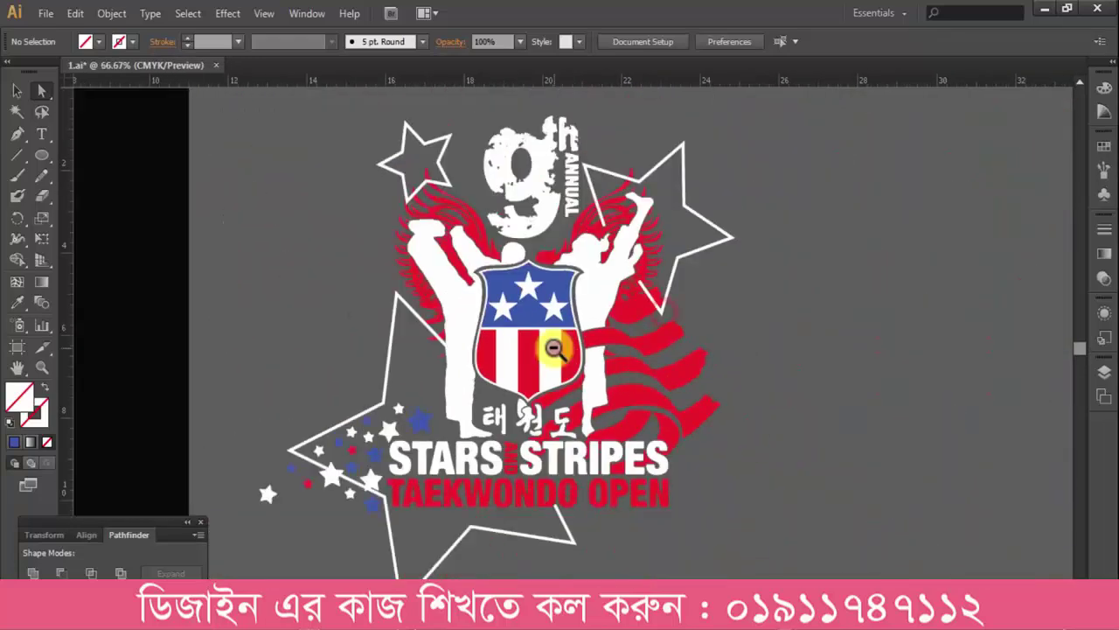
alt+click(616, 334)
Open the file 4.ai from the 09.08.17 folder
click(10, 95)
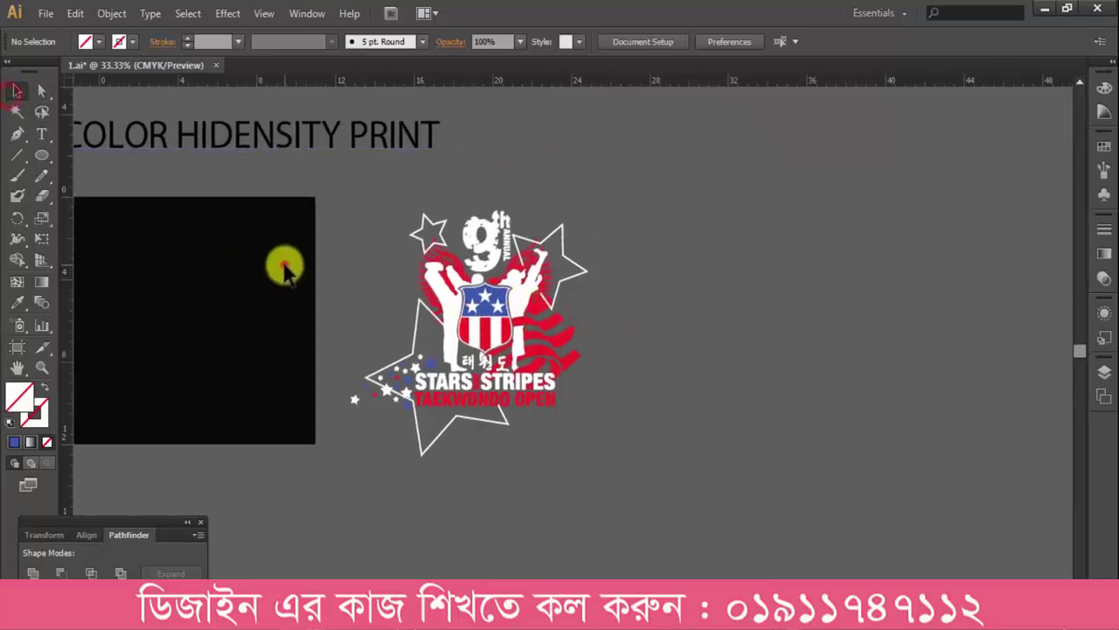
click(348, 210)
key(ctrl+o)
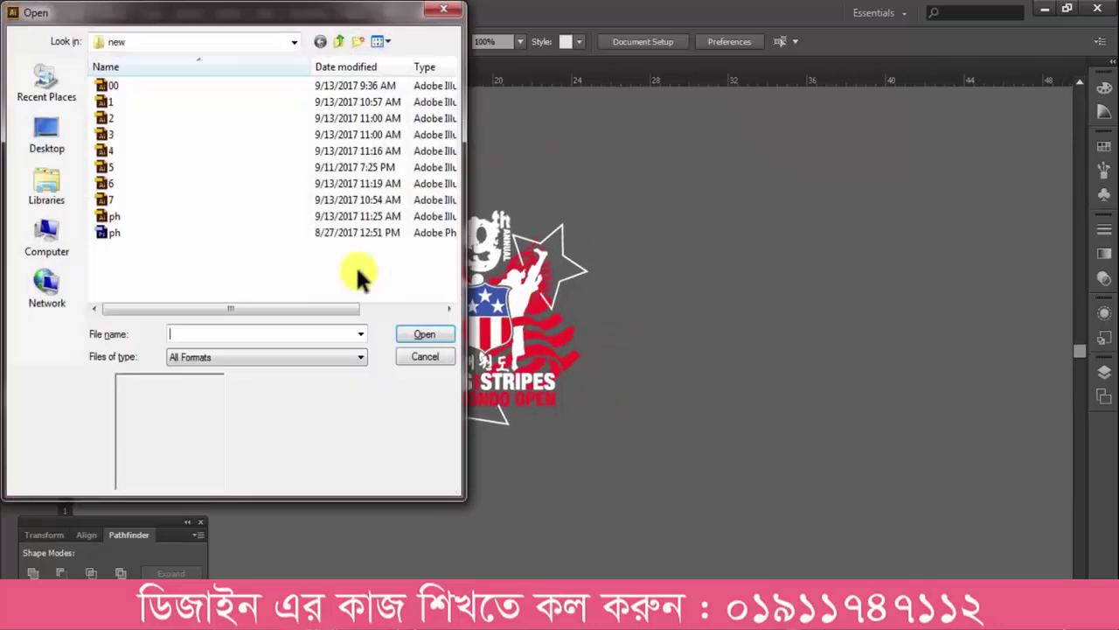
click(338, 44)
click(300, 232)
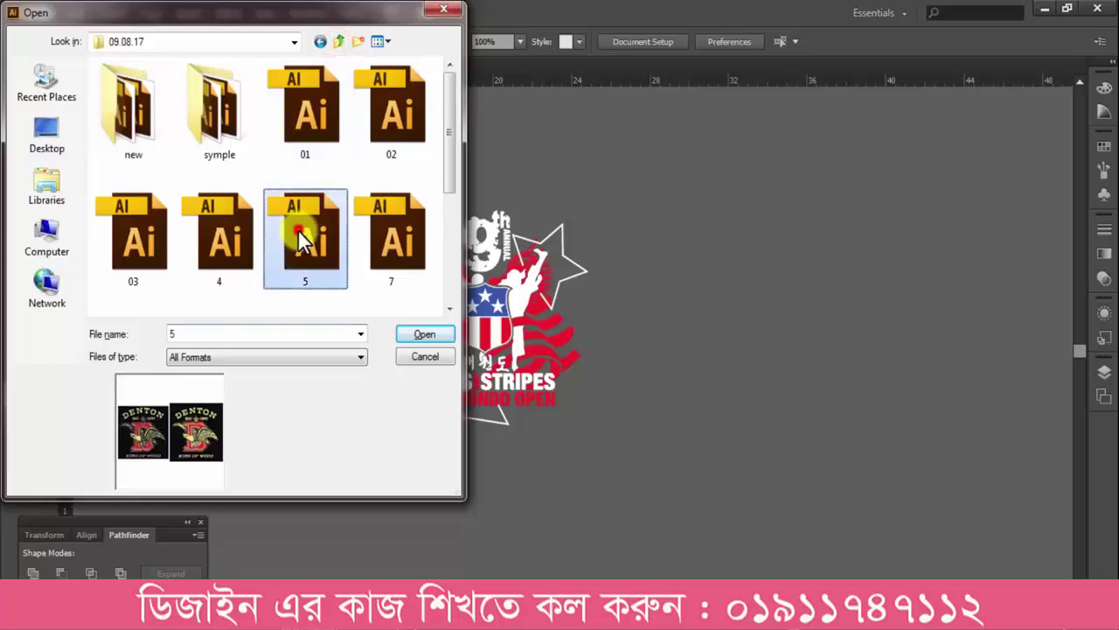
scroll(269, 217, down, 2)
click(229, 135)
key(Return)
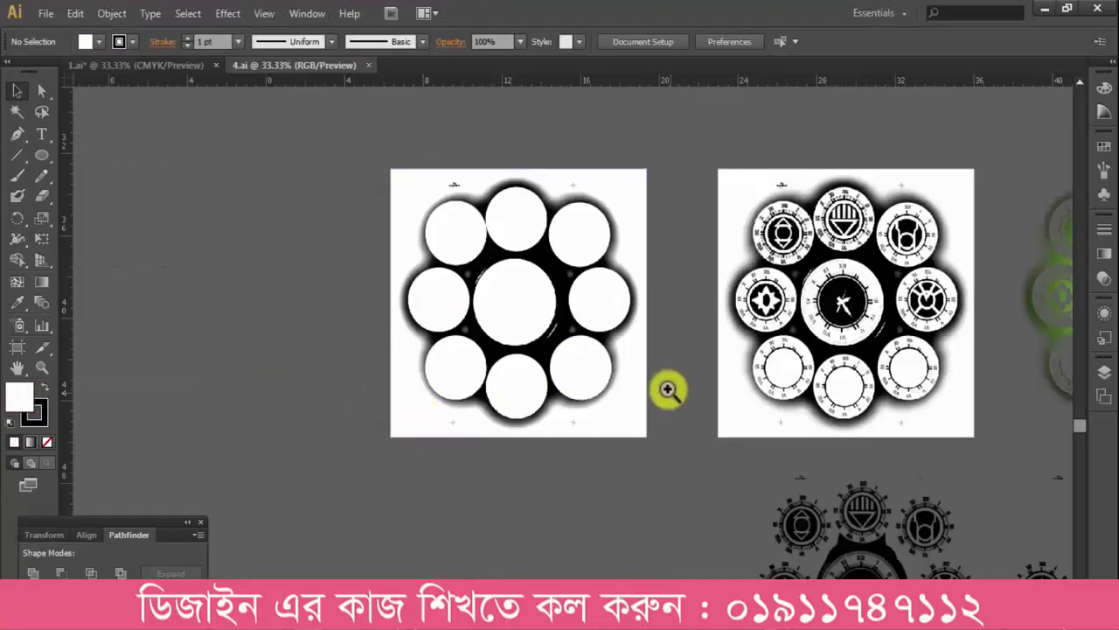
Copy the group of three gear rings with registration marks from 4.ai into 1.ai and place it right of the artwork
ctrl+alt+click(670, 379)
drag(702, 417, 326, 216)
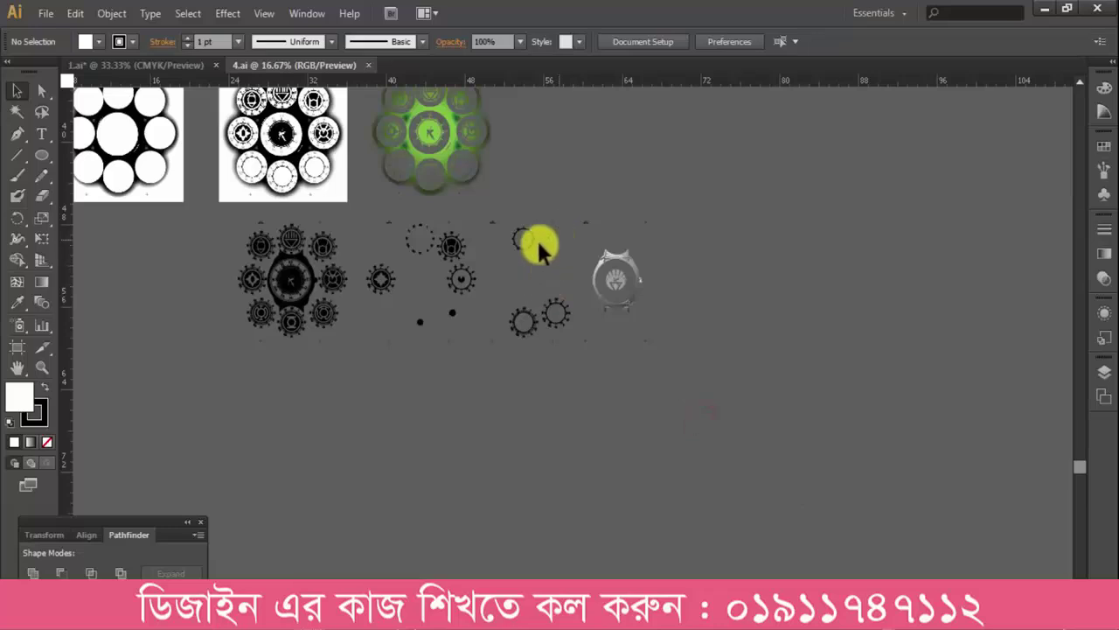
click(528, 247)
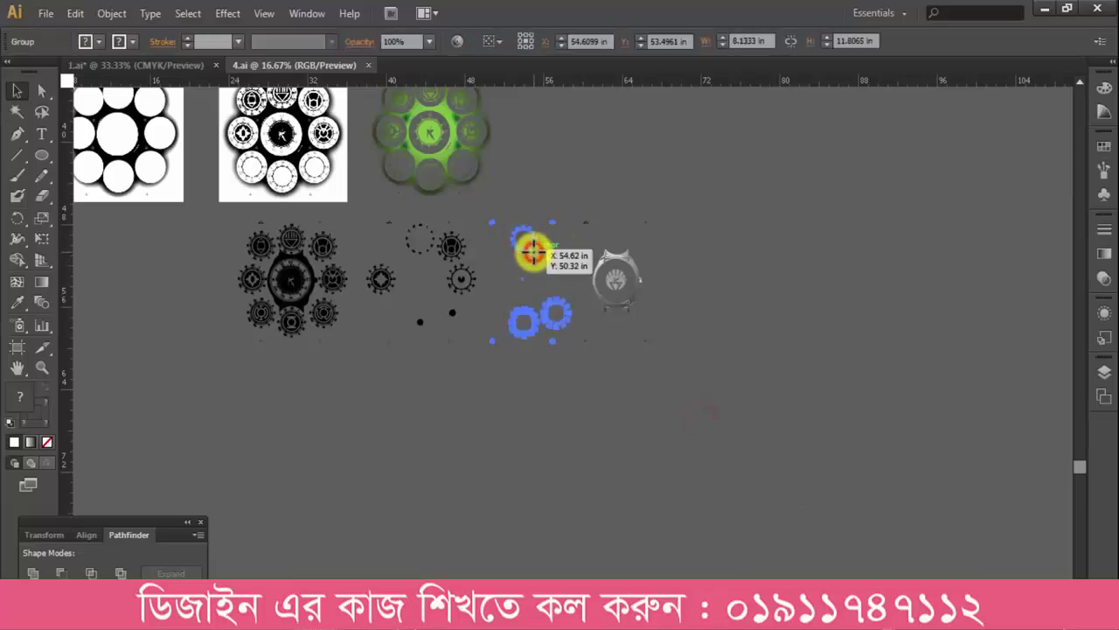
click(113, 66)
drag(522, 382, 609, 437)
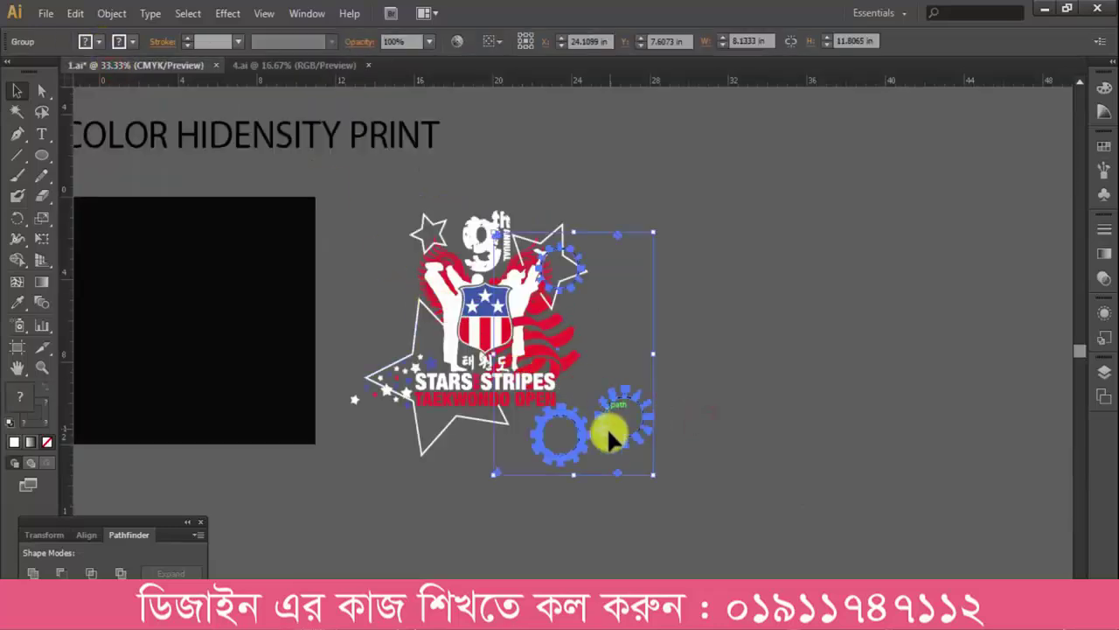
drag(691, 434, 842, 401)
Ungroup the pasted rings and registration marks, and delete the main parts of the gear rings
right_click(787, 375)
click(837, 472)
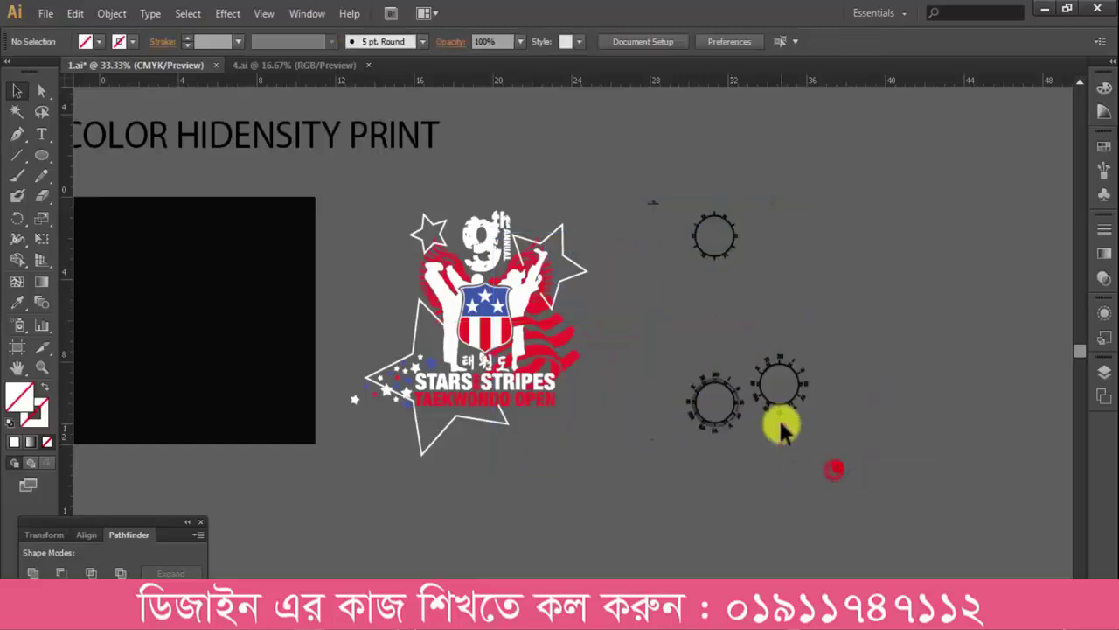
drag(692, 257, 775, 388)
key(Delete)
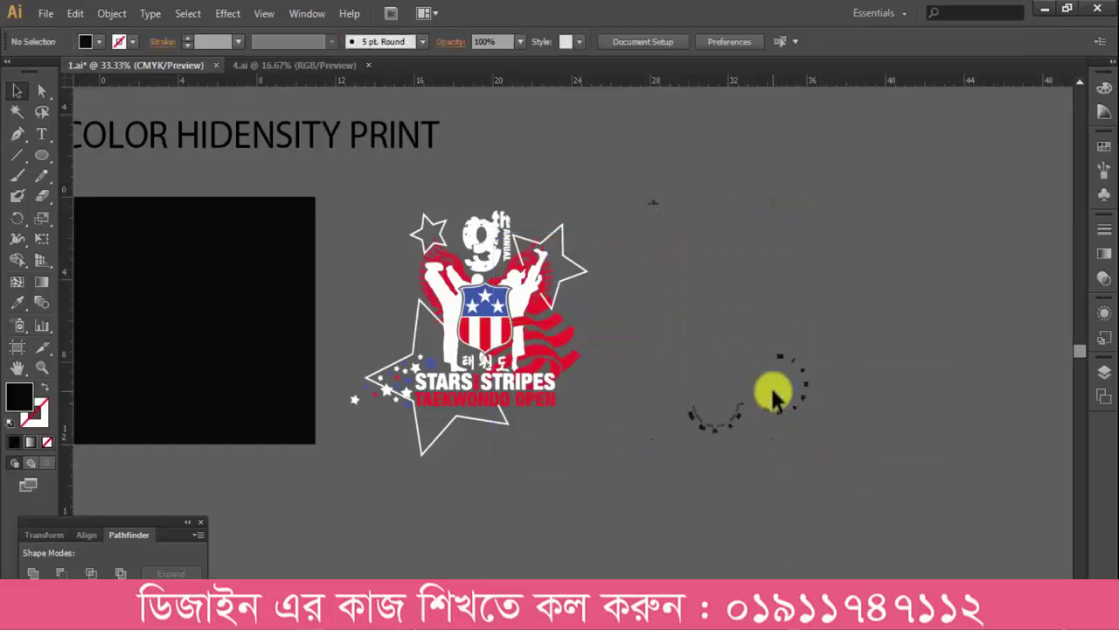
Cut the registration marks, delete the remaining ring fragments, and paste the marks back in front in the same place
click(655, 203)
key(Delete)
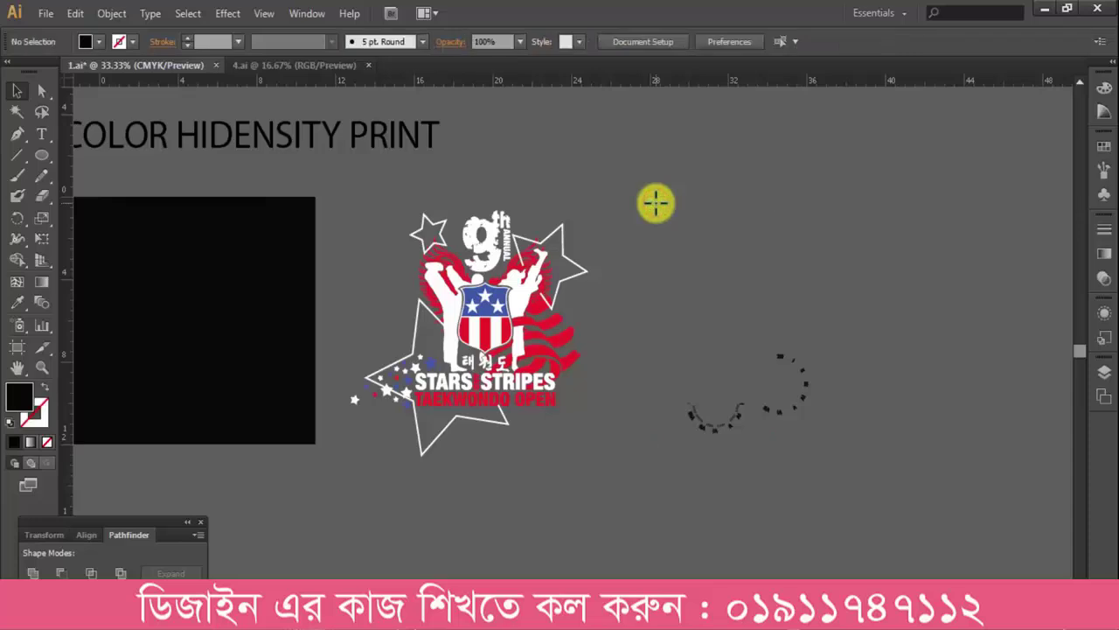
drag(660, 212, 893, 502)
key(Delete)
click(847, 437)
key(ctrl+f)
click(846, 437)
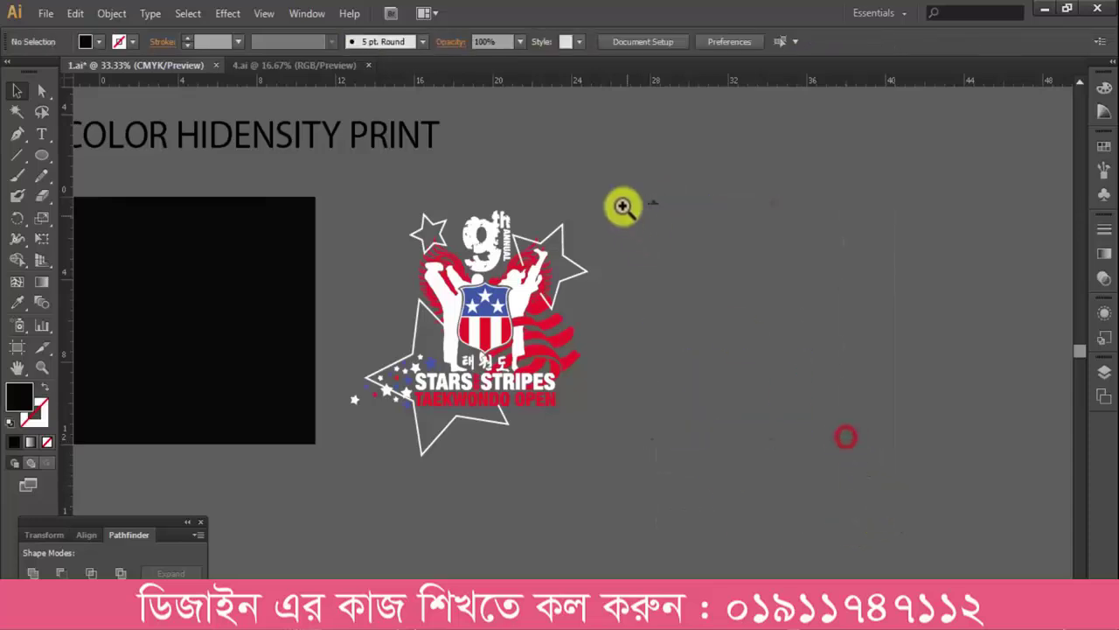
Change the date on the Top registration mark to 13.09.17 and leave the group's isolation mode
drag(616, 182, 696, 228)
drag(555, 263, 661, 413)
double_click(489, 339)
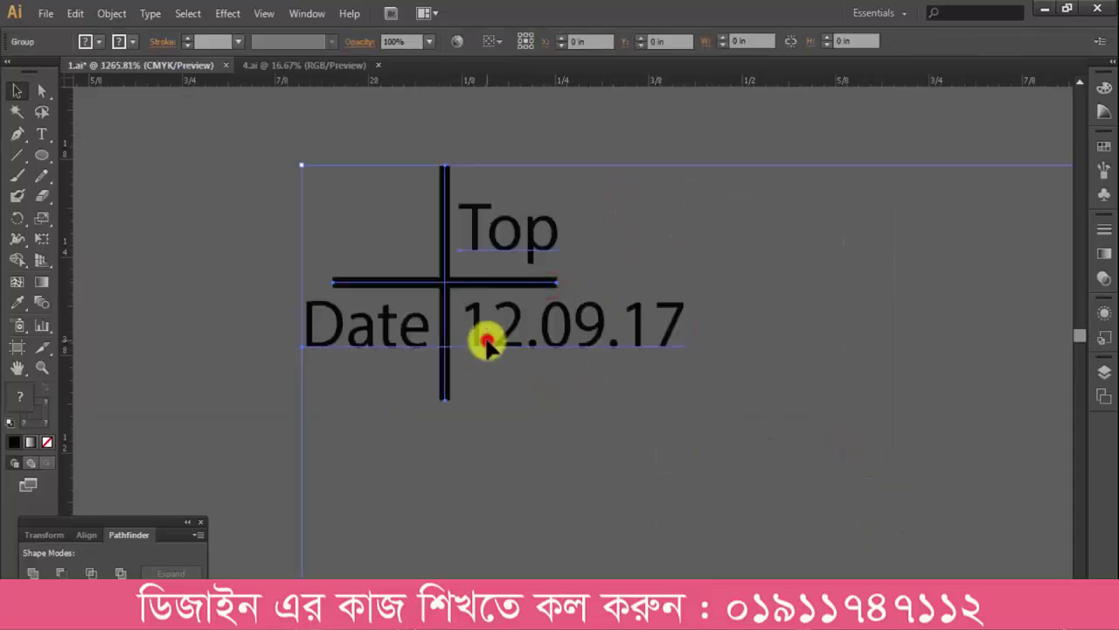
click(498, 341)
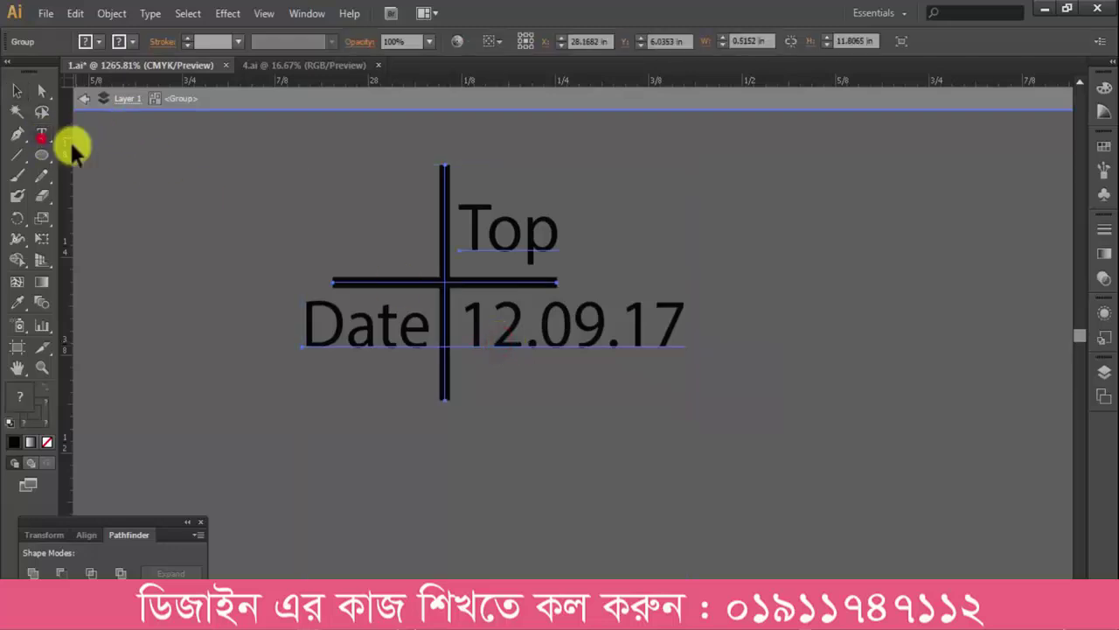
drag(495, 339, 507, 342)
text(3)
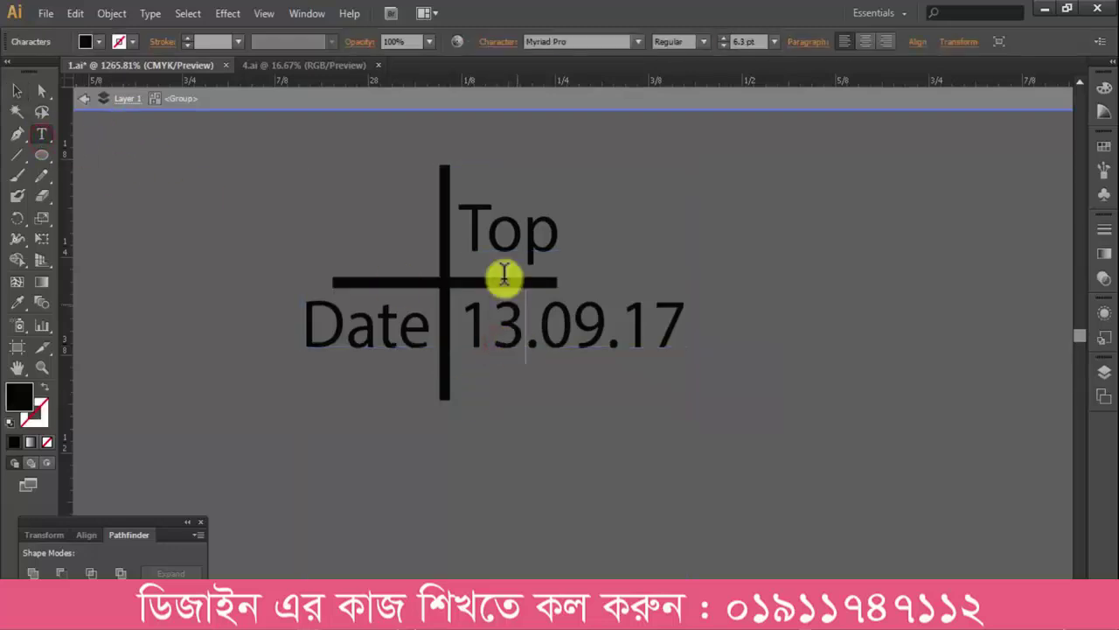
click(16, 91)
click(190, 218)
ctrl+alt+click(494, 354)
ctrl+alt+click(534, 362)
ctrl+alt+click(534, 362)
ctrl+alt+click(610, 383)
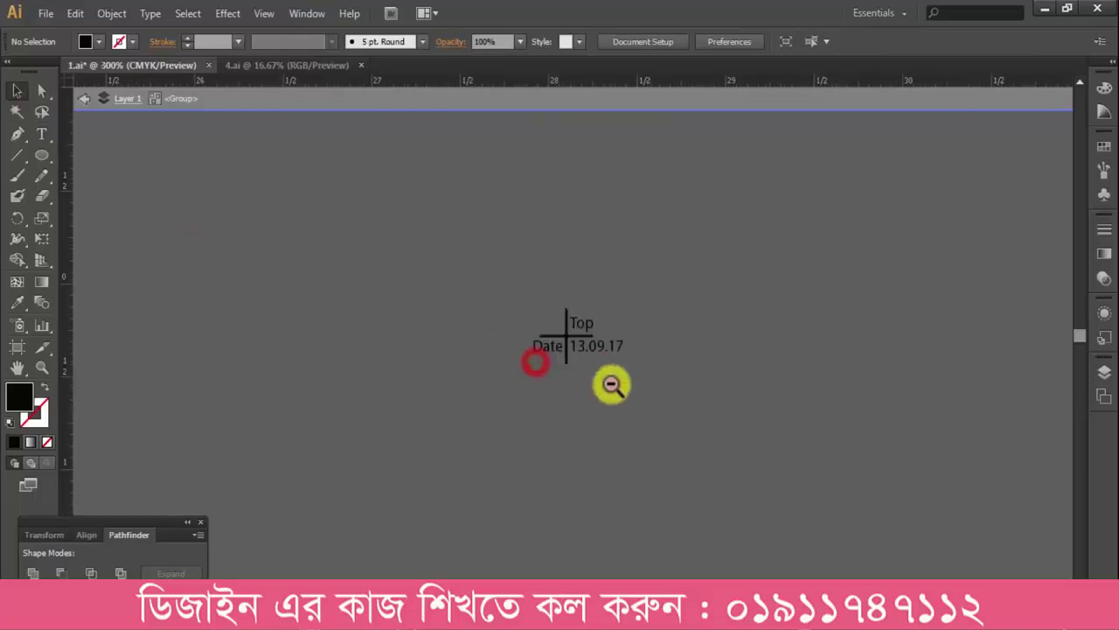
ctrl+alt+click(611, 384)
ctrl+alt+click(611, 384)
ctrl+alt+click(610, 384)
ctrl+alt+click(610, 384)
ctrl+alt+click(546, 412)
double_click(556, 410)
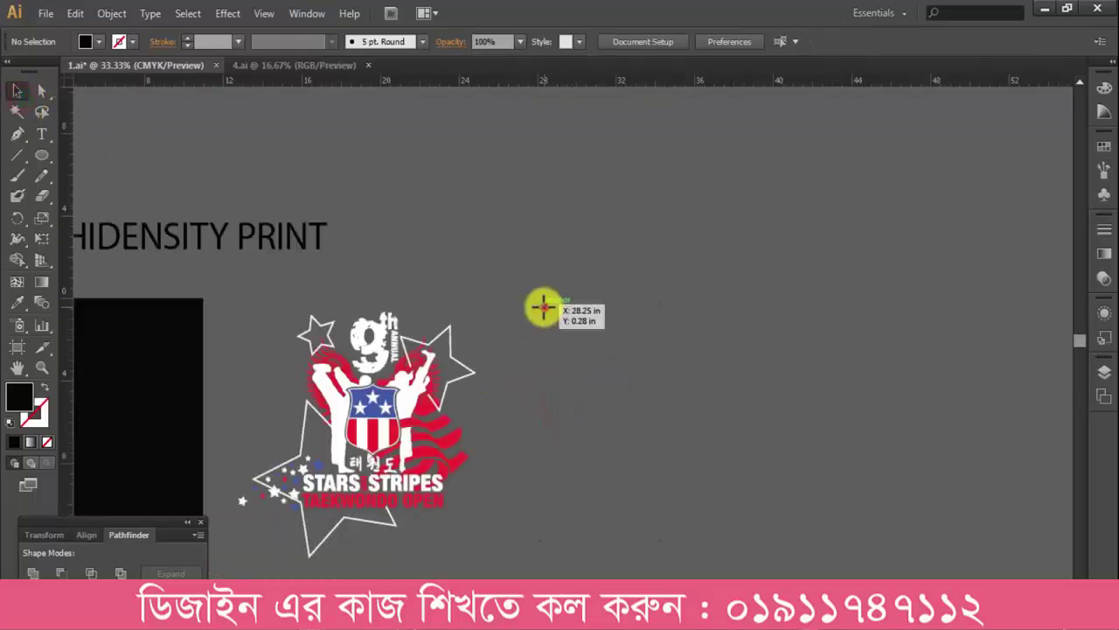
Move the registration mark group over the artwork, with the dated mark just beside the small upper-left star
drag(543, 306, 284, 311)
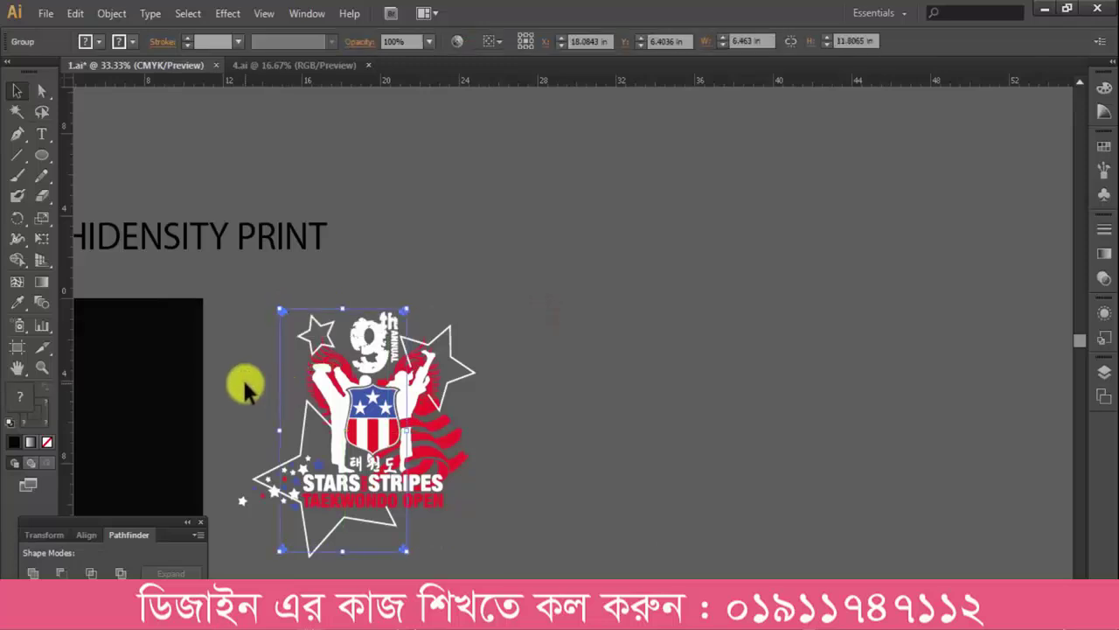
click(245, 384)
drag(337, 407, 383, 378)
drag(243, 242, 569, 449)
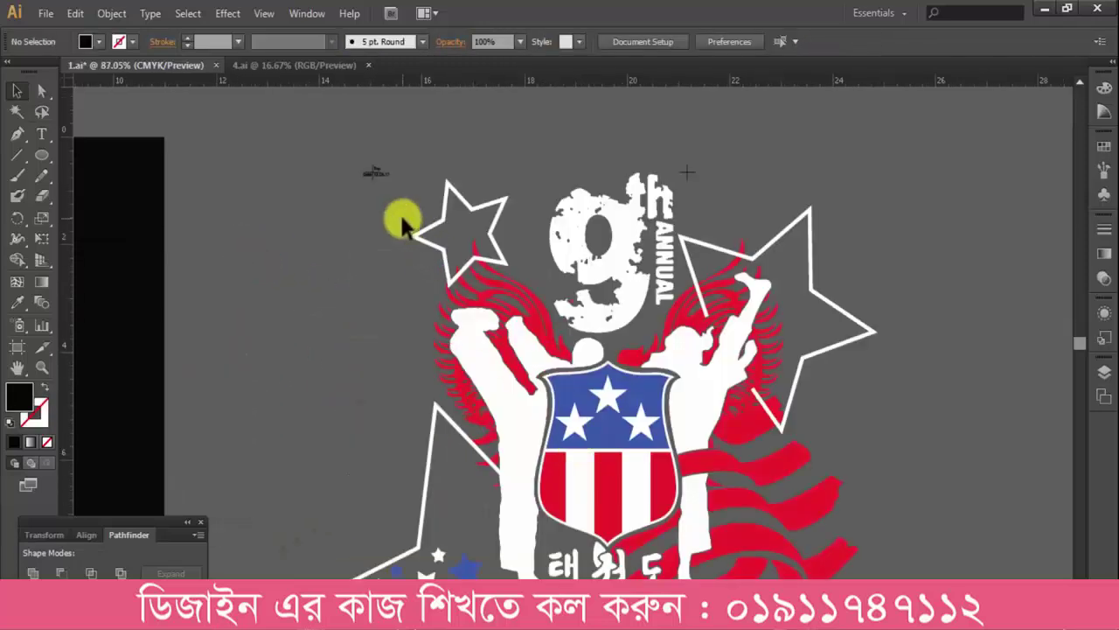
drag(382, 172, 402, 208)
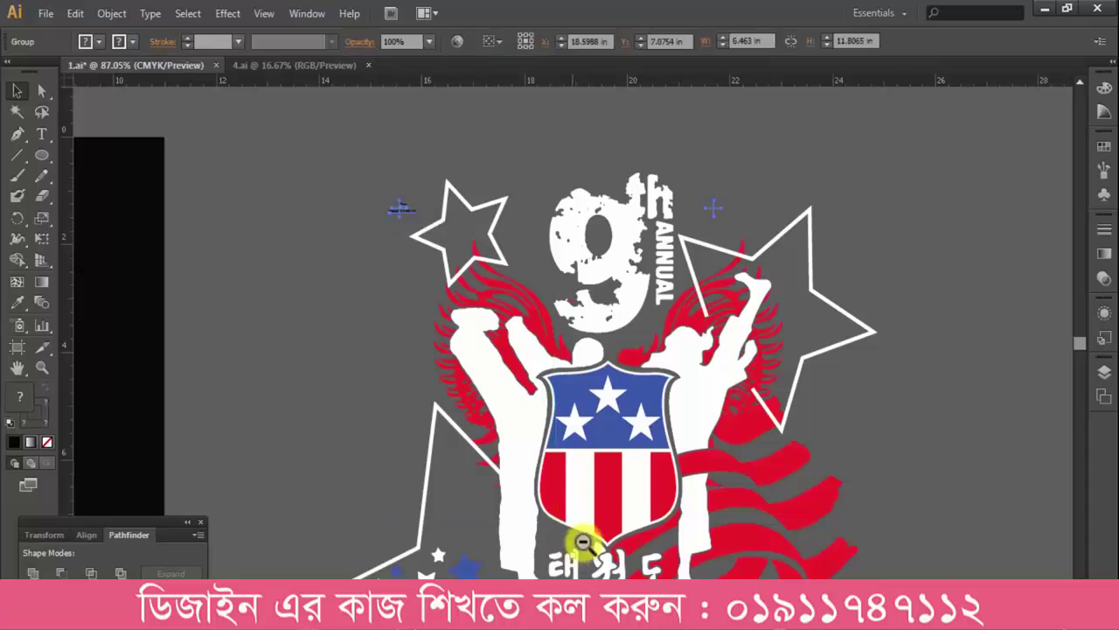
Move only the two lower registration marks straight up to just beneath the TAEKWONDO OPEN lettering
ctrl+alt+click(615, 487)
ctrl+alt+click(614, 487)
drag(347, 379, 713, 510)
click(585, 368)
key(a)
drag(709, 364, 823, 448)
shift+drag(239, 340, 295, 211)
click(286, 289)
ctrl+alt+click(545, 292)
ctrl+alt+click(545, 292)
ctrl+alt+click(545, 292)
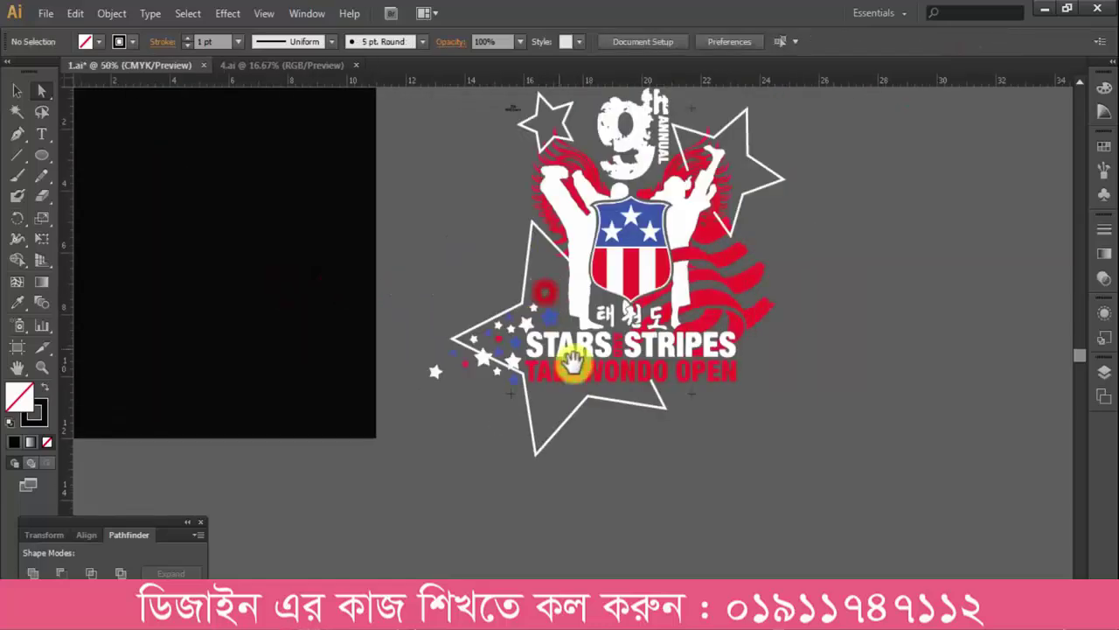
Examine the placement of the registration marks around the small star, the 9th Annual lettering and the wings
drag(631, 315, 591, 365)
key(ctrl+space)
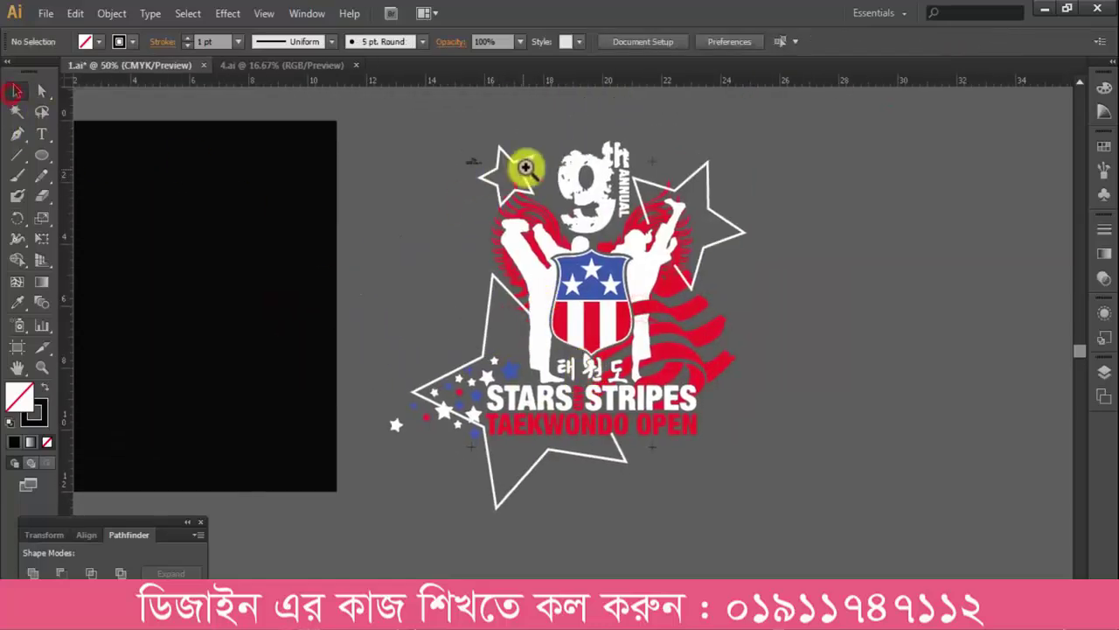
drag(520, 169, 642, 251)
ctrl+alt+click(613, 353)
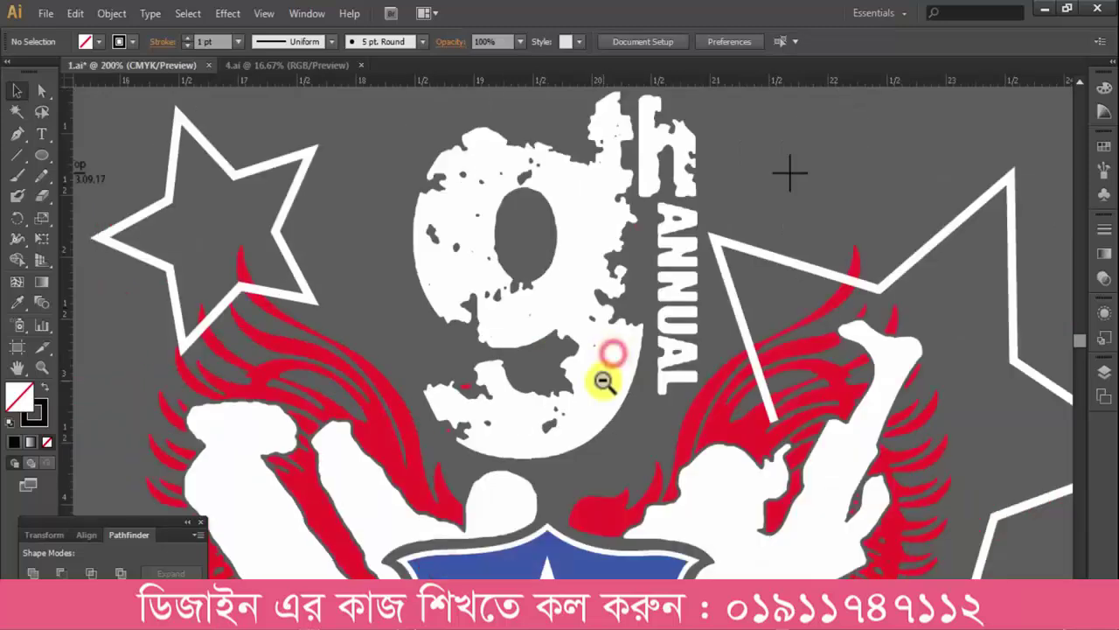
ctrl+alt+click(604, 381)
ctrl+alt+click(604, 382)
ctrl+alt+click(603, 381)
ctrl+alt+click(603, 381)
ctrl+alt+click(604, 381)
Place a copy of the complete artwork with its registration marks straight below the original
drag(600, 429, 462, 296)
click(479, 411)
key(ctrl+minus)
drag(466, 286, 466, 519)
Copy the lower artwork and its marks sideways and repeat the duplication, making an evenly spaced row of three
drag(514, 447, 413, 327)
drag(399, 400, 607, 403)
key(ctrl+d)
click(623, 495)
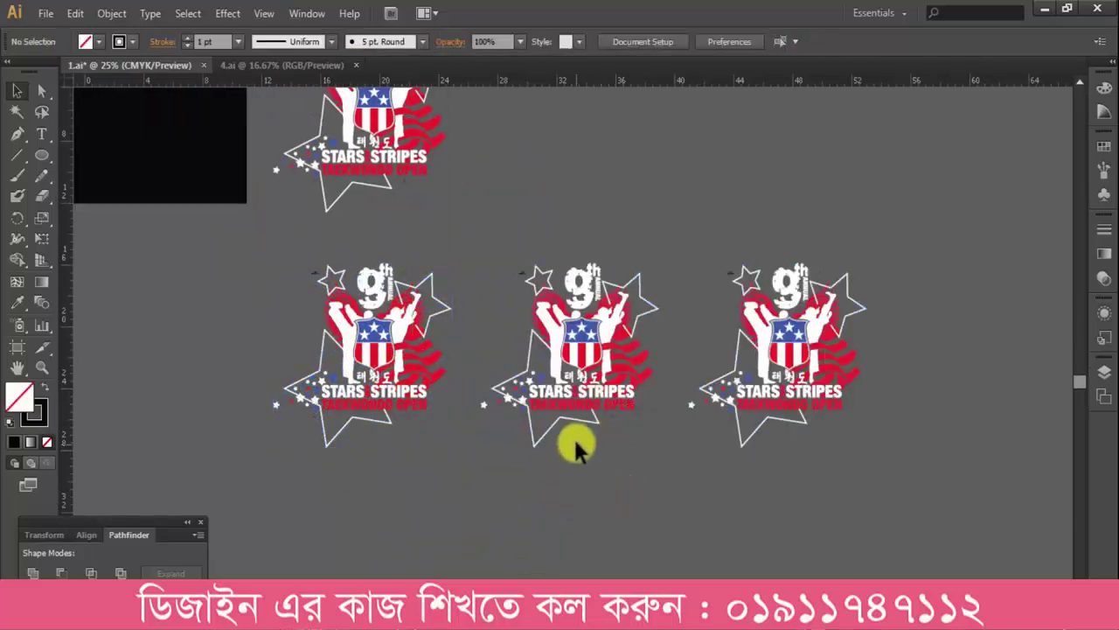
Hide the first copy's registration marks and fill its whole artwork with cyan, magenta, yellow and black at 100%
click(310, 272)
key(Delete)
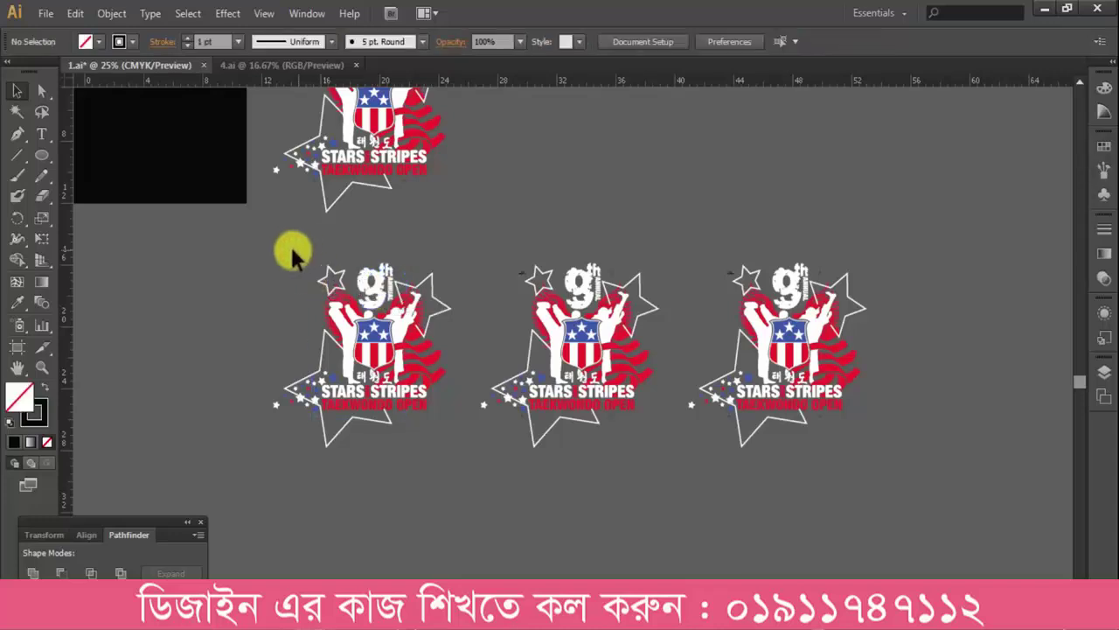
drag(459, 494, 460, 490)
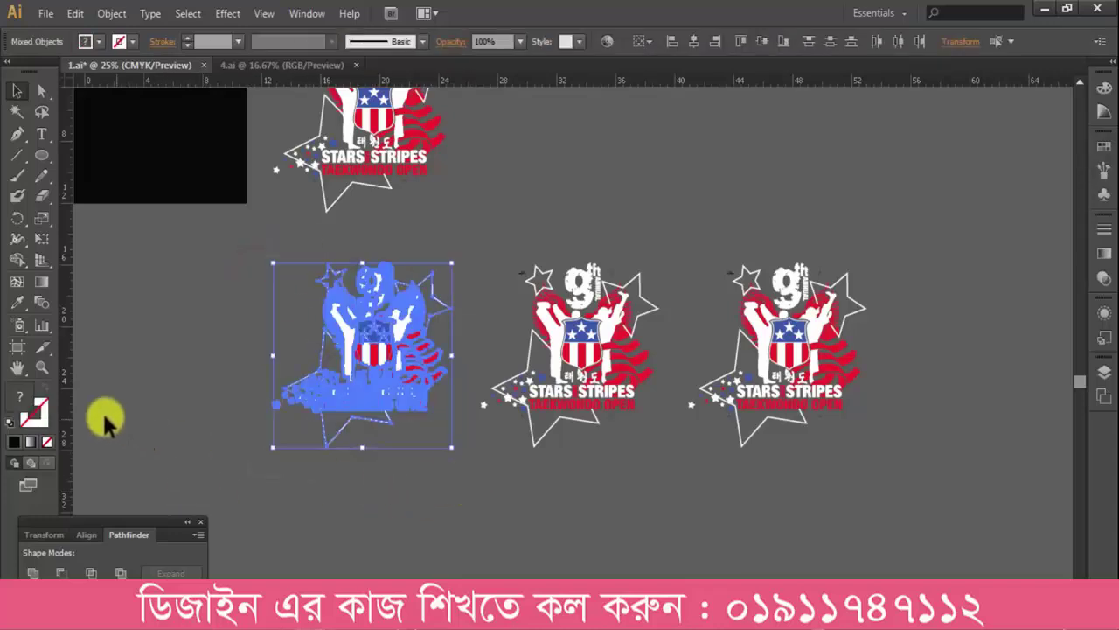
click(1103, 91)
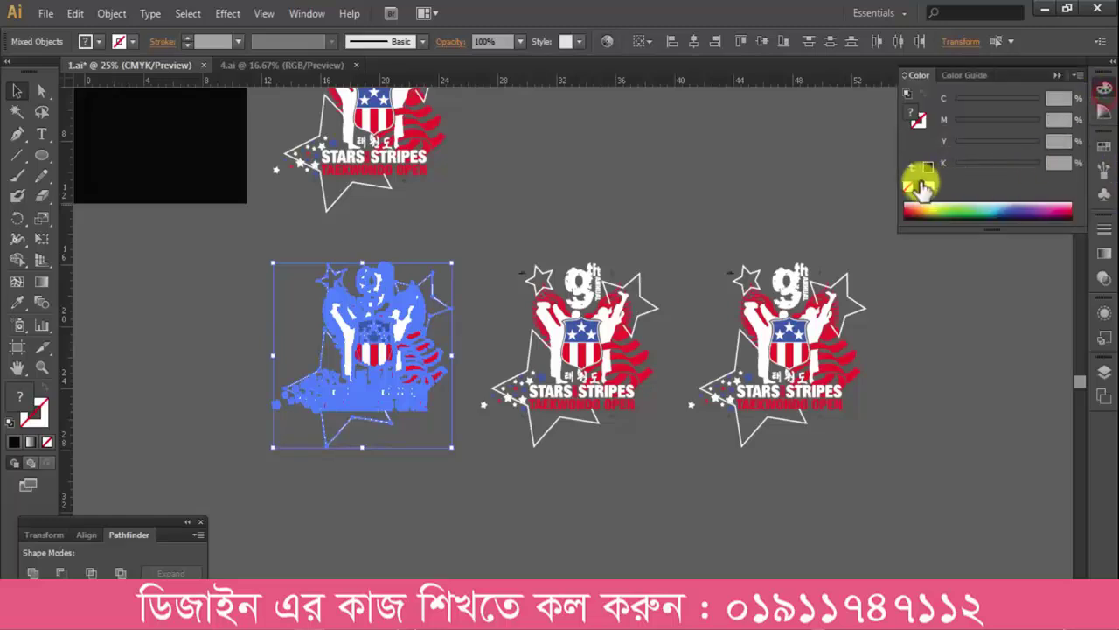
click(917, 186)
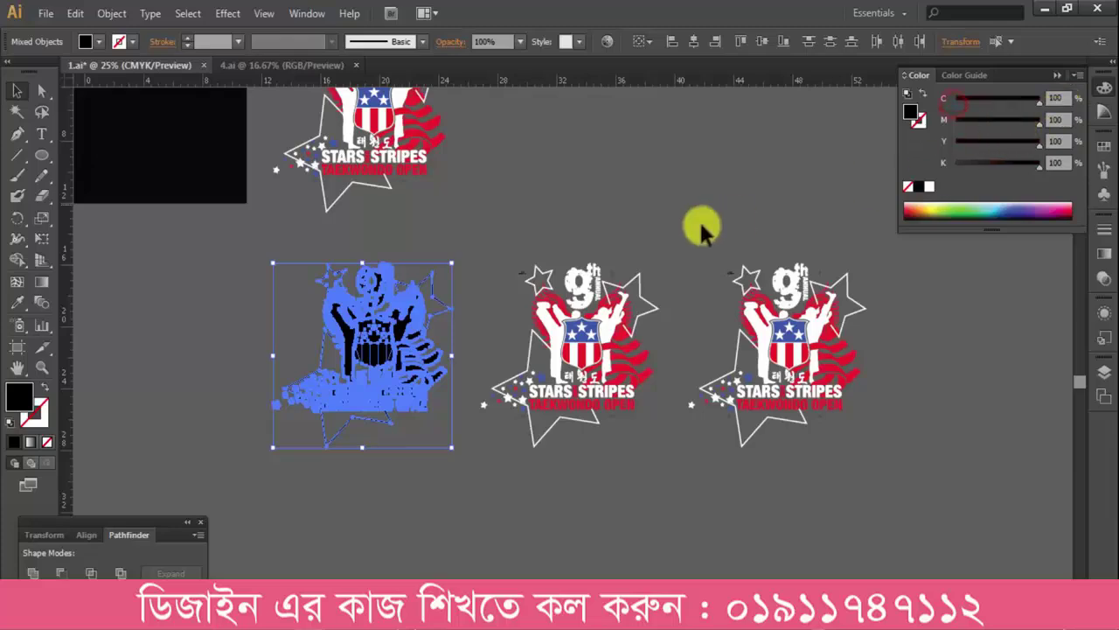
click(462, 243)
Hide the registration marks of the second and third copies, along with all shapes in the same red fill
key(ctrl+space)
drag(306, 288, 534, 386)
ctrl+alt+click(599, 381)
ctrl+alt+click(599, 381)
ctrl+alt+click(599, 380)
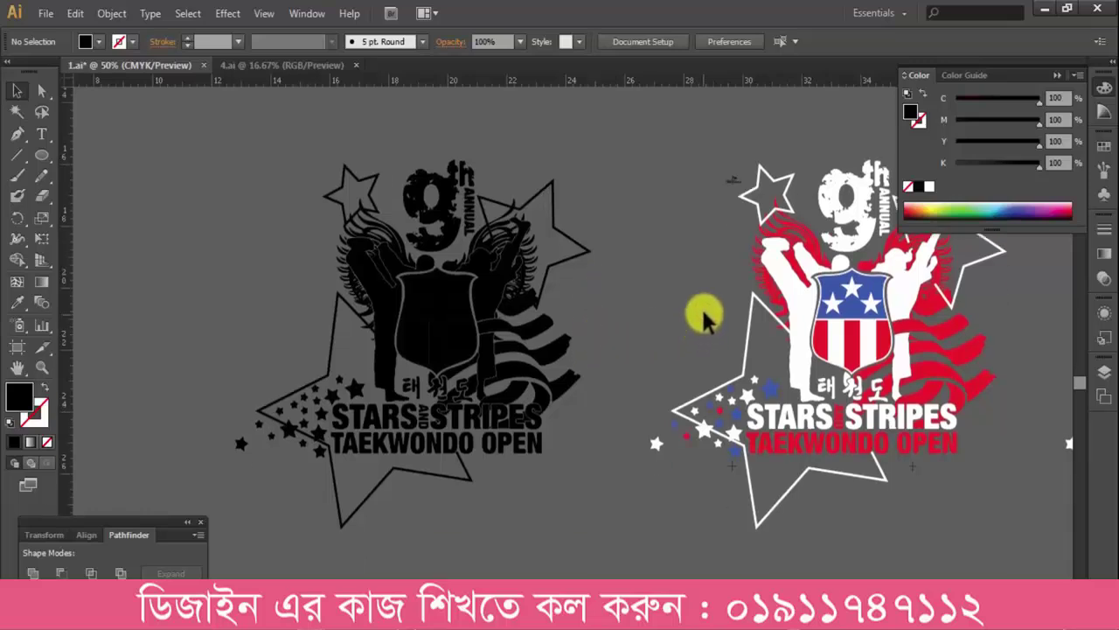
drag(746, 271, 614, 289)
click(604, 201)
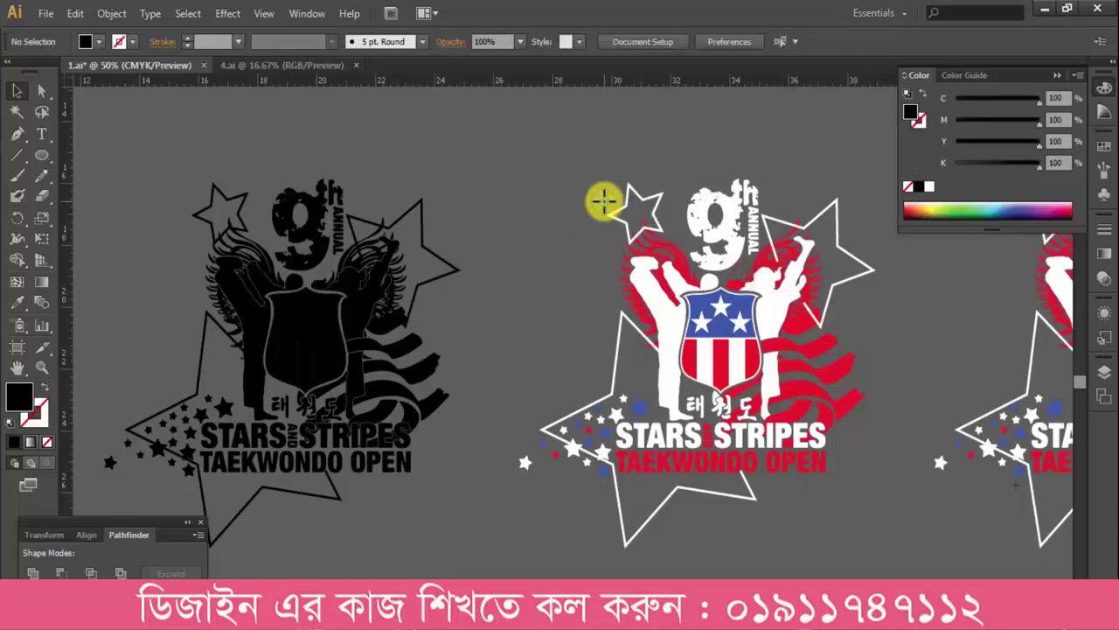
key(a)
click(671, 248)
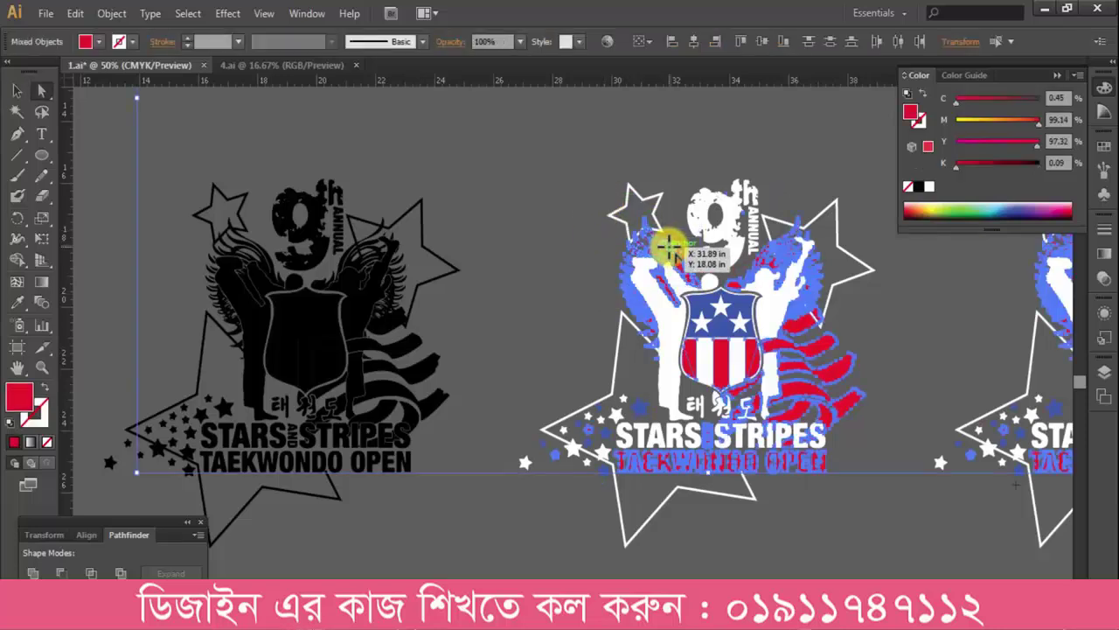
key(Delete)
ctrl+alt+click(715, 353)
drag(798, 351, 736, 339)
key(v)
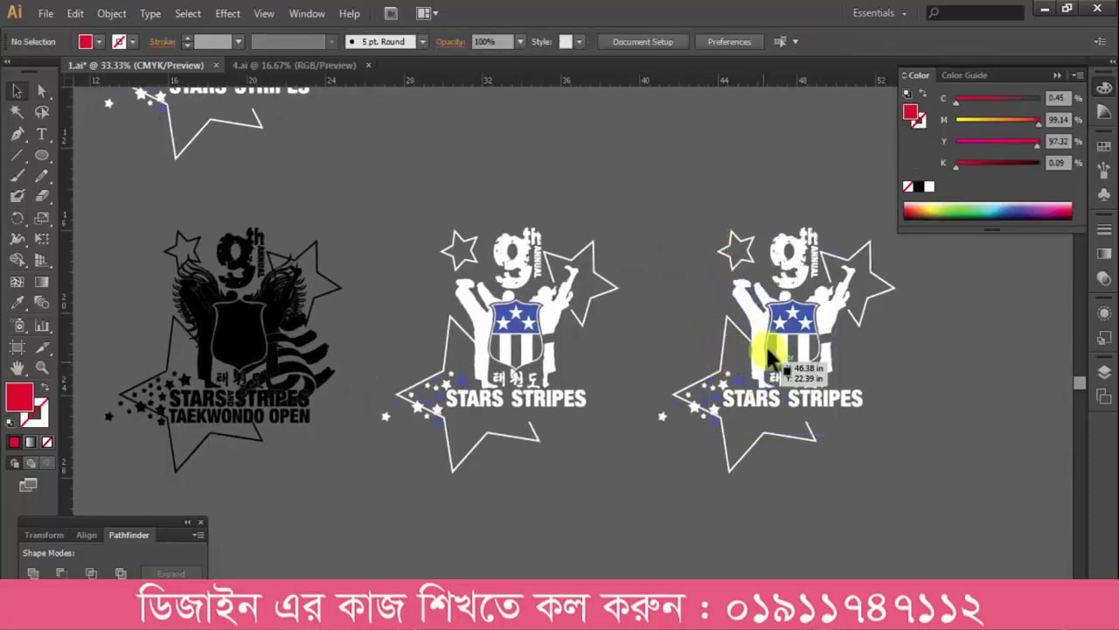
click(777, 313)
key(Delete)
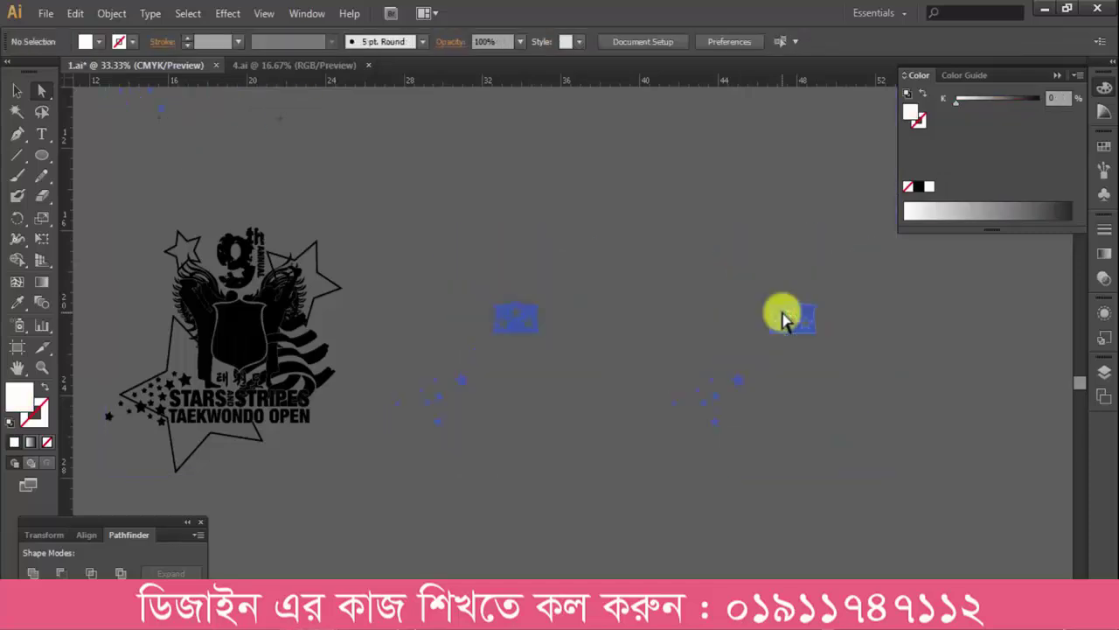
key(ctrl+z)
Delete the visible white and blue artwork of the middle copy
click(609, 347)
drag(360, 204, 630, 507)
key(Delete)
With all the blue shapes hidden, delete the third copy's white artwork and show all hidden objects again
click(780, 311)
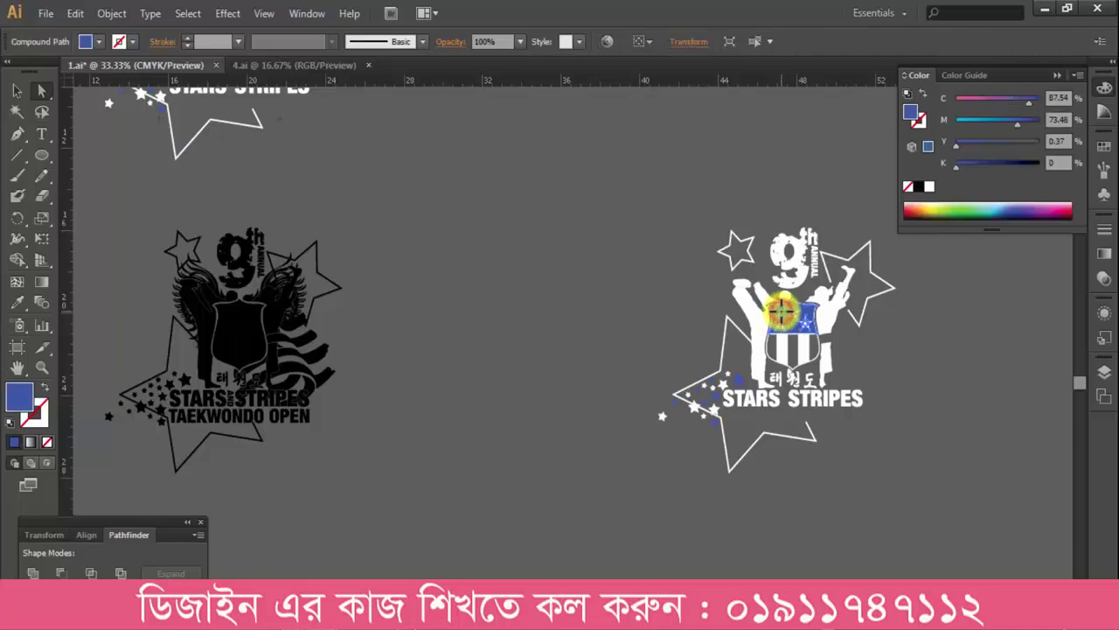
key(super)
click(548, 245)
drag(577, 149, 991, 536)
key(Delete)
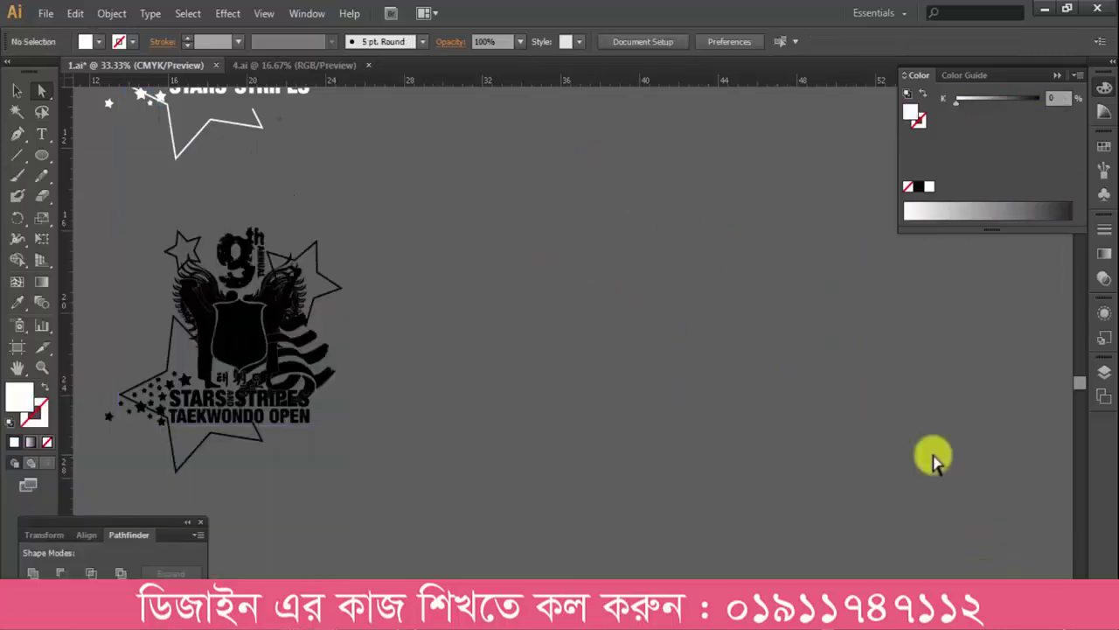
key(ctrl+a)
click(934, 459)
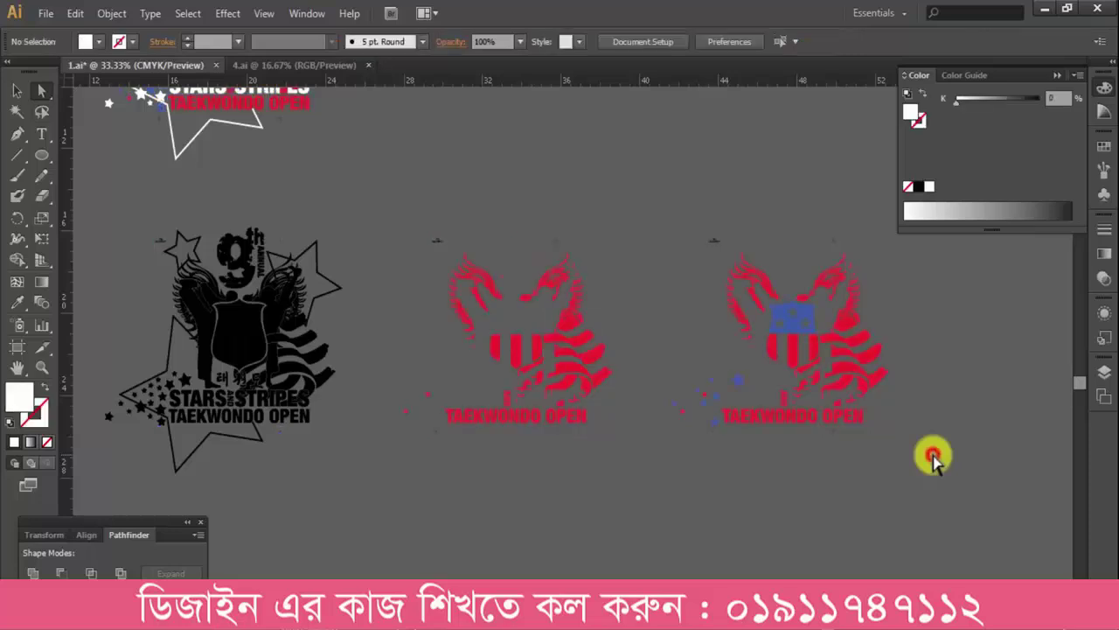
Hide all shapes in the shield's blue fill and the third copy's registration marks
click(759, 299)
click(667, 308)
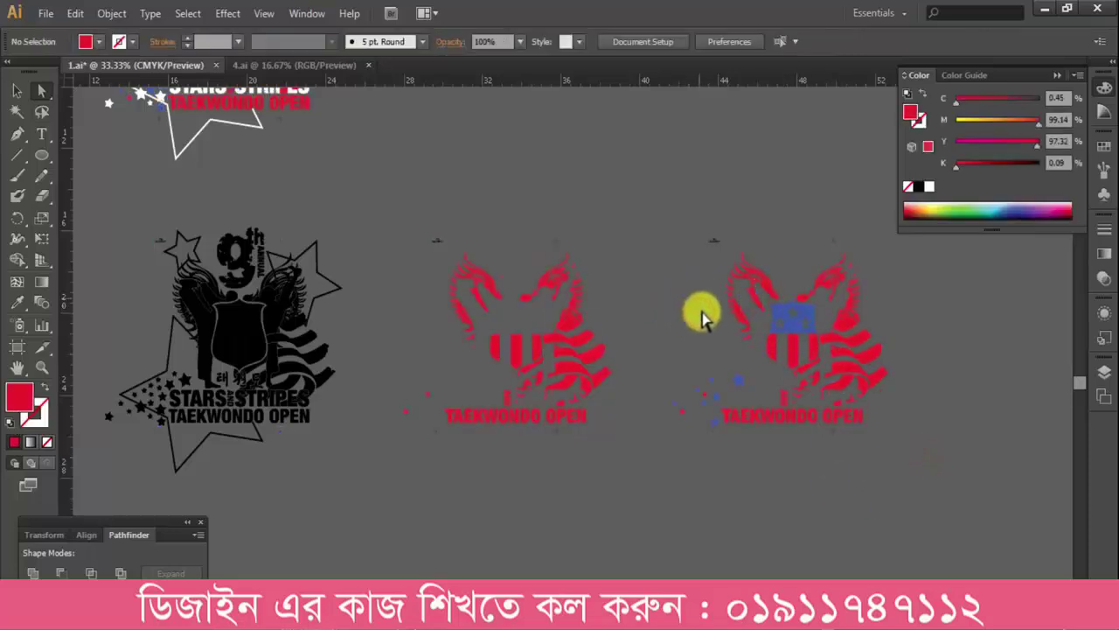
click(726, 287)
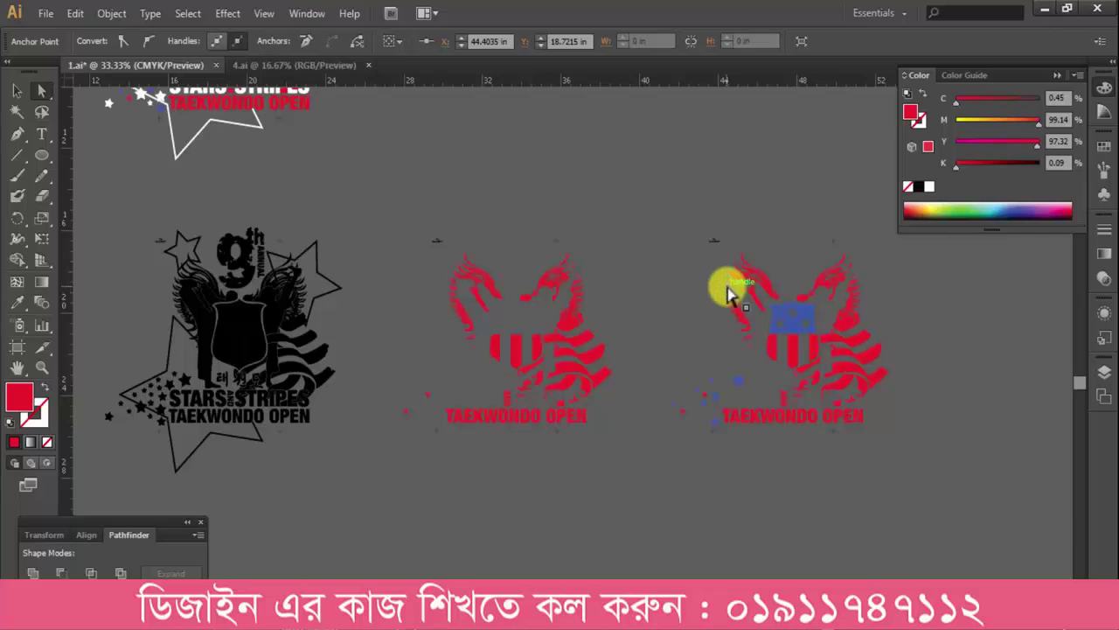
drag(729, 293, 775, 320)
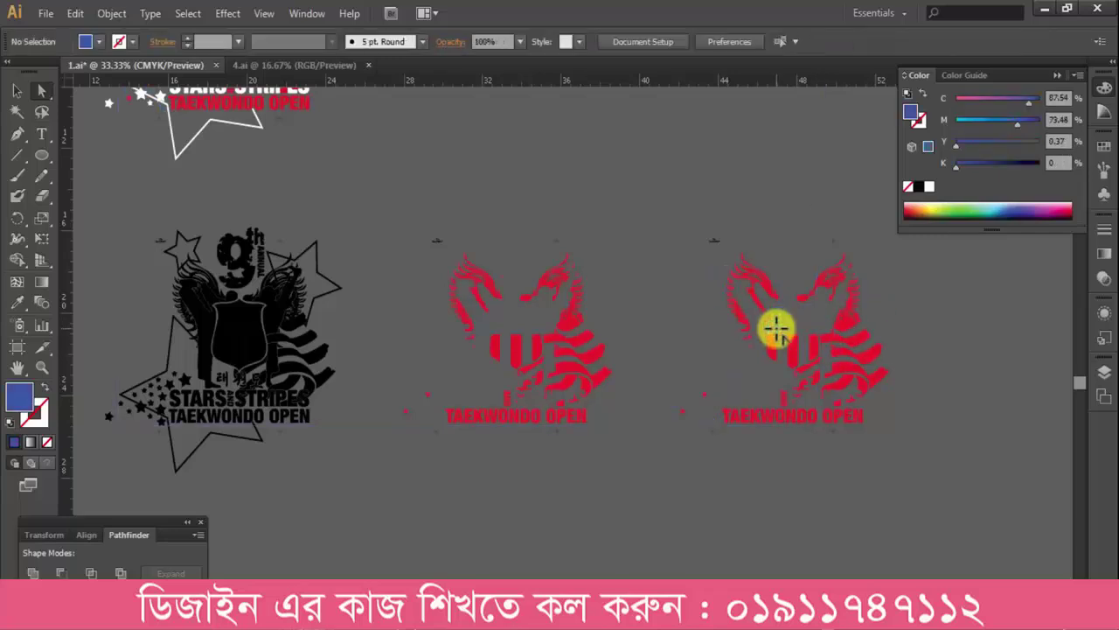
click(715, 243)
key(Delete)
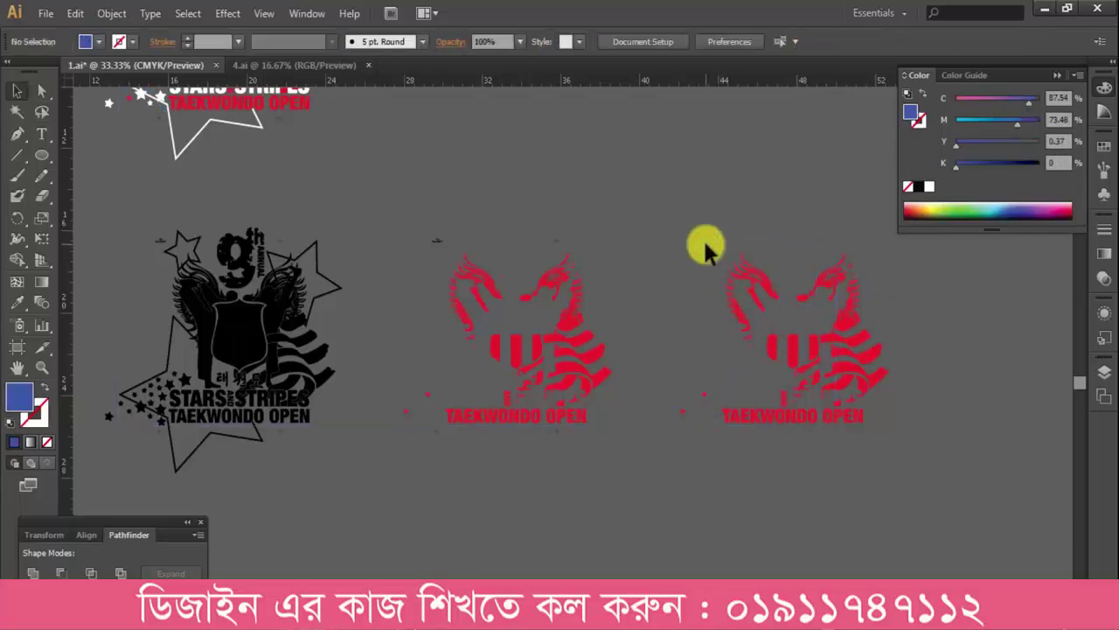
Delete the red artwork from the third copy and show all hidden objects again
drag(669, 226, 911, 516)
key(Delete)
key(ctrl+alt+3)
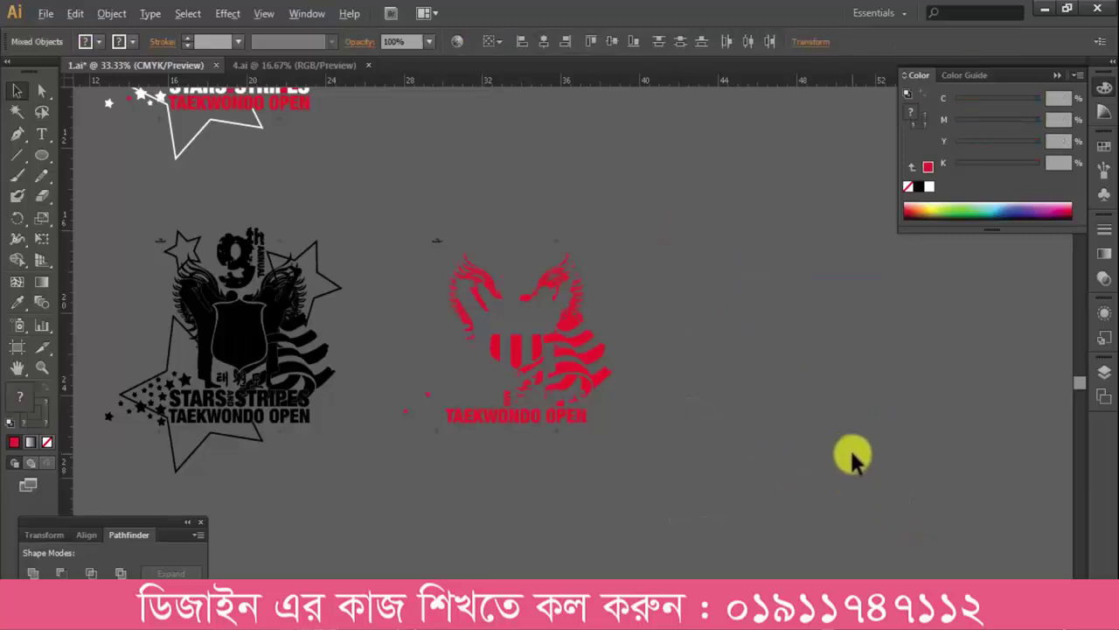
click(852, 455)
Fill the third copy's blue shapes, without its registration marks, with cyan, magenta, yellow and black at 100%
drag(641, 213, 815, 425)
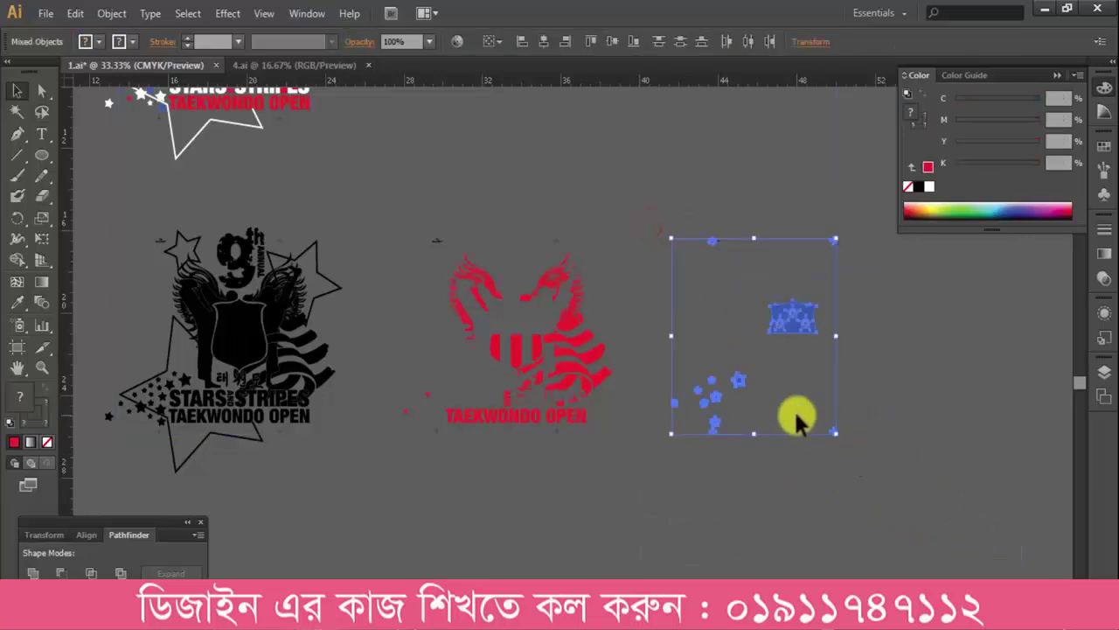
click(958, 166)
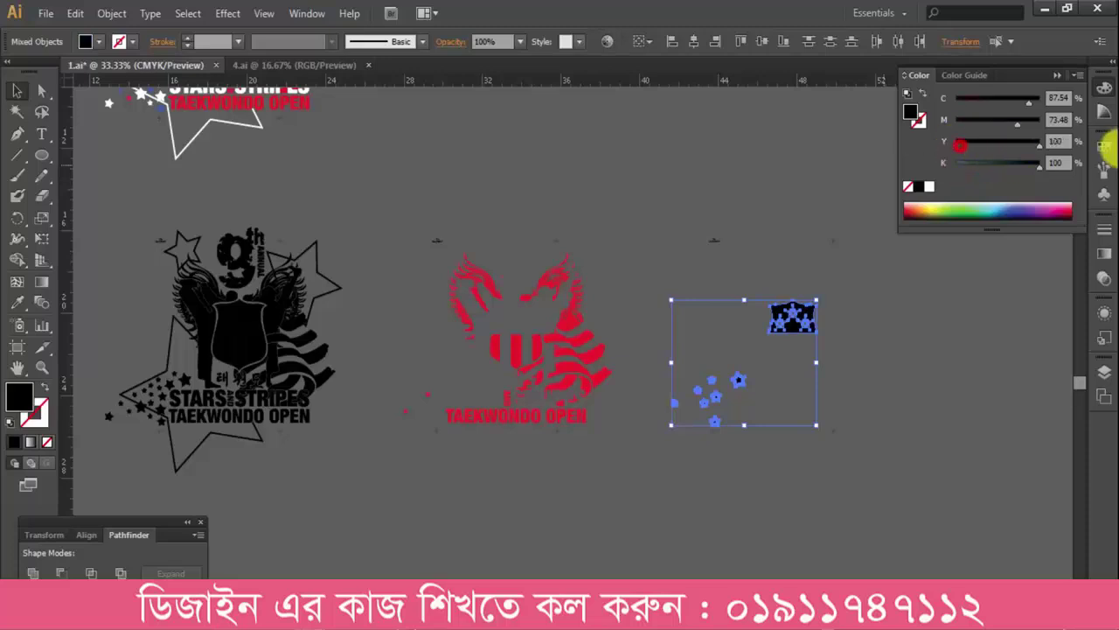
drag(1027, 103, 1042, 100)
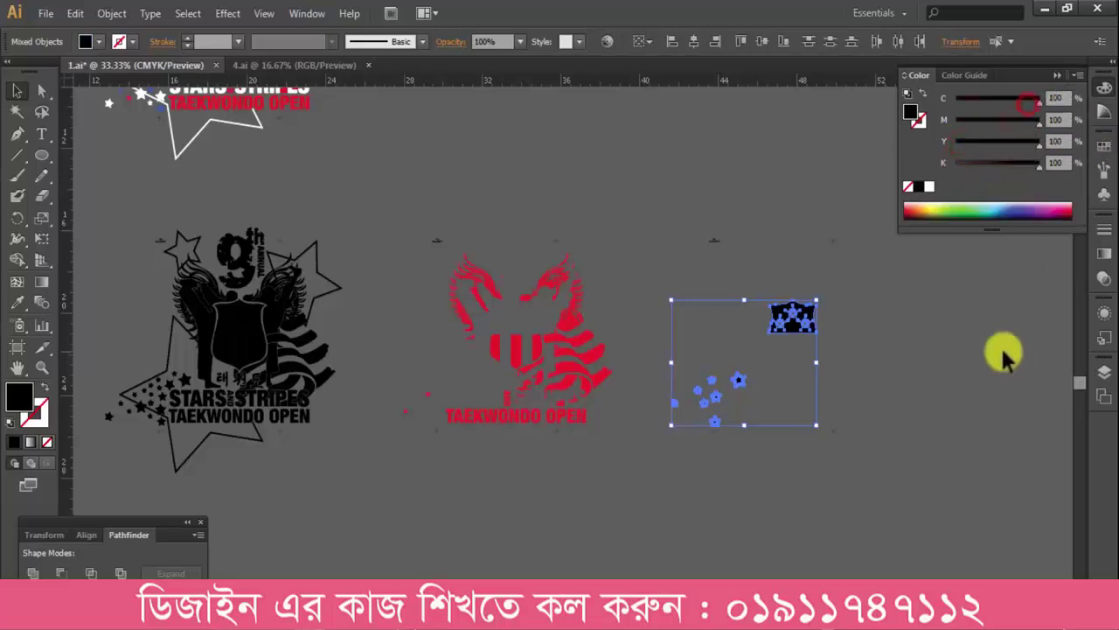
click(914, 382)
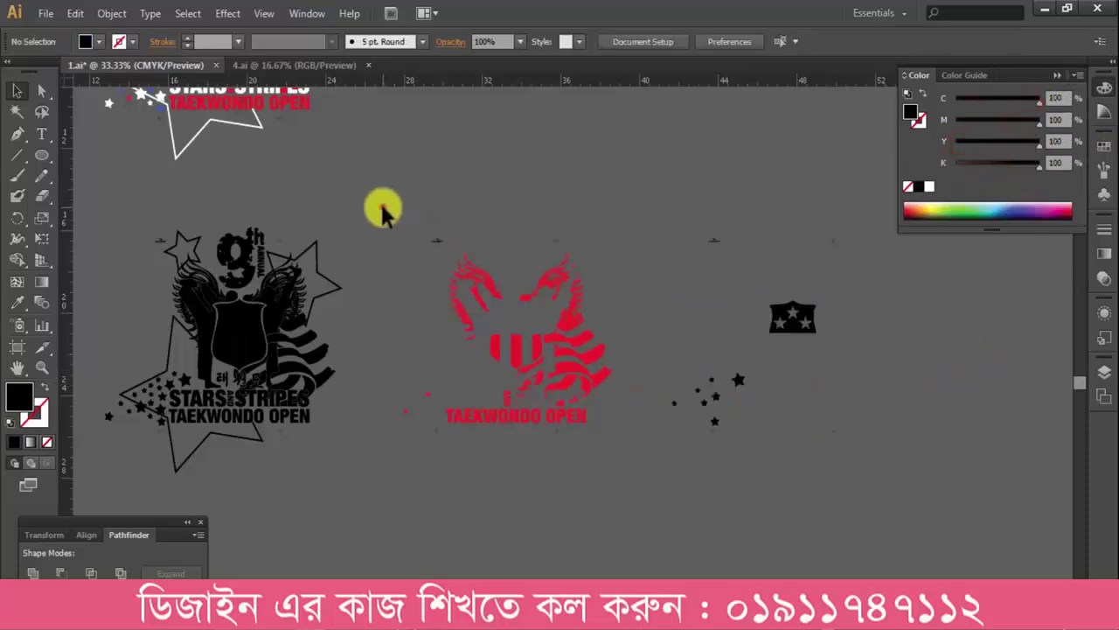
Give the middle copy's red shapes, without its registration marks, the black shield's fill using the Eyedropper
drag(383, 207, 643, 469)
shift+click(554, 434)
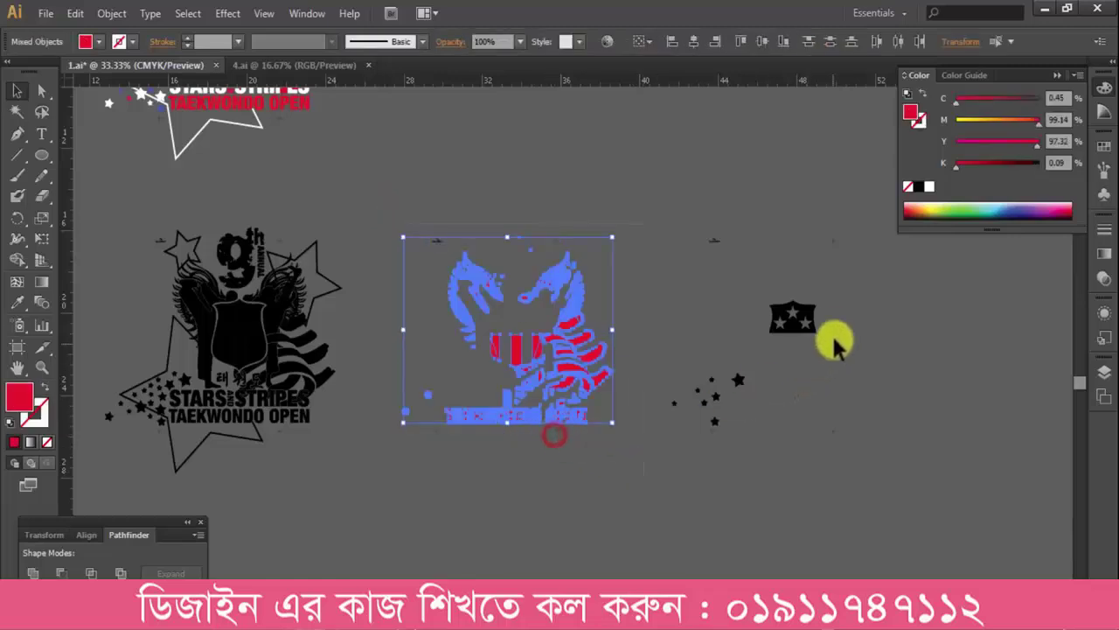
key(i)
click(792, 319)
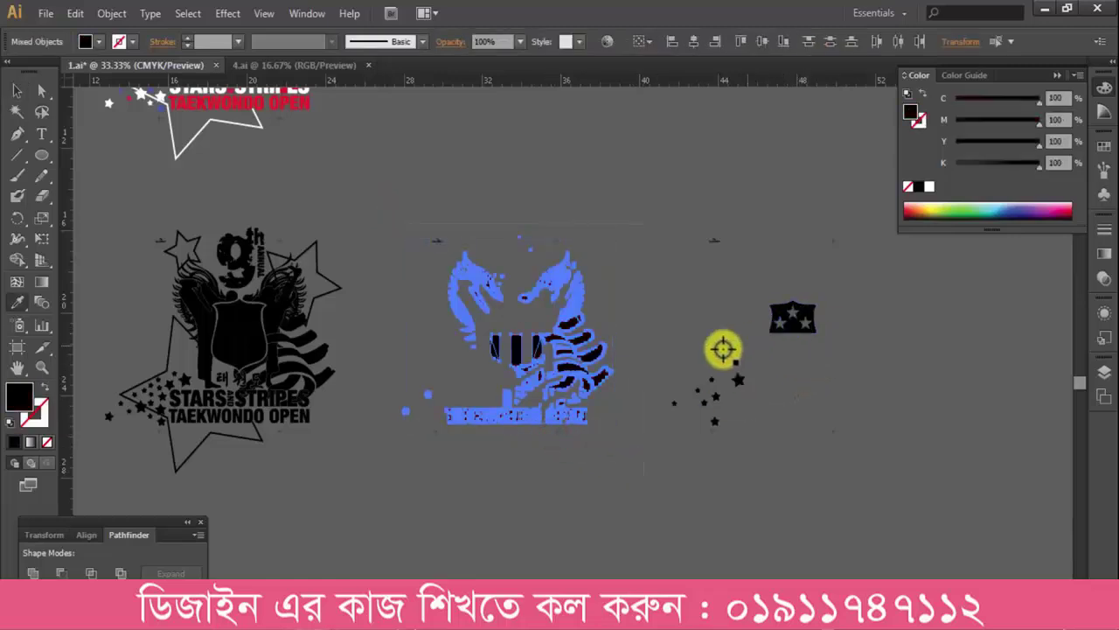
click(665, 322)
Examine the middle copy's black wings, shield stripes and flag stripes up close
key(ctrl+space)
mouse_move(435, 282)
mouse_down()
mouse_move(646, 377)
mouse_move(648, 364)
mouse_up()
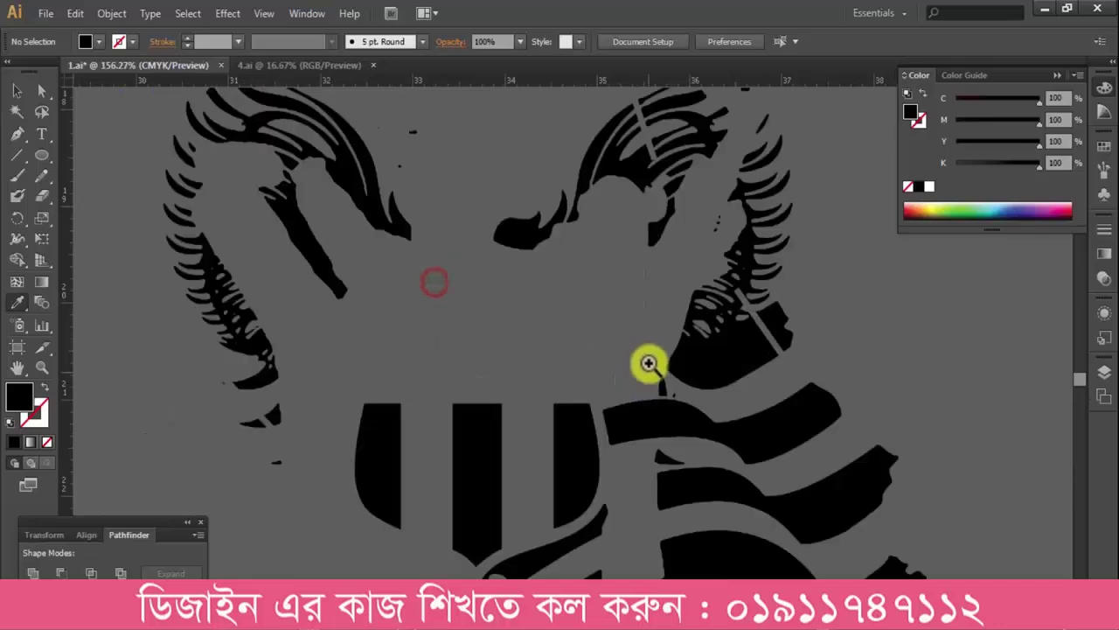
drag(641, 216, 788, 398)
ctrl+alt+click(606, 354)
ctrl+alt+click(606, 354)
ctrl+alt+click(606, 354)
ctrl+alt+click(606, 354)
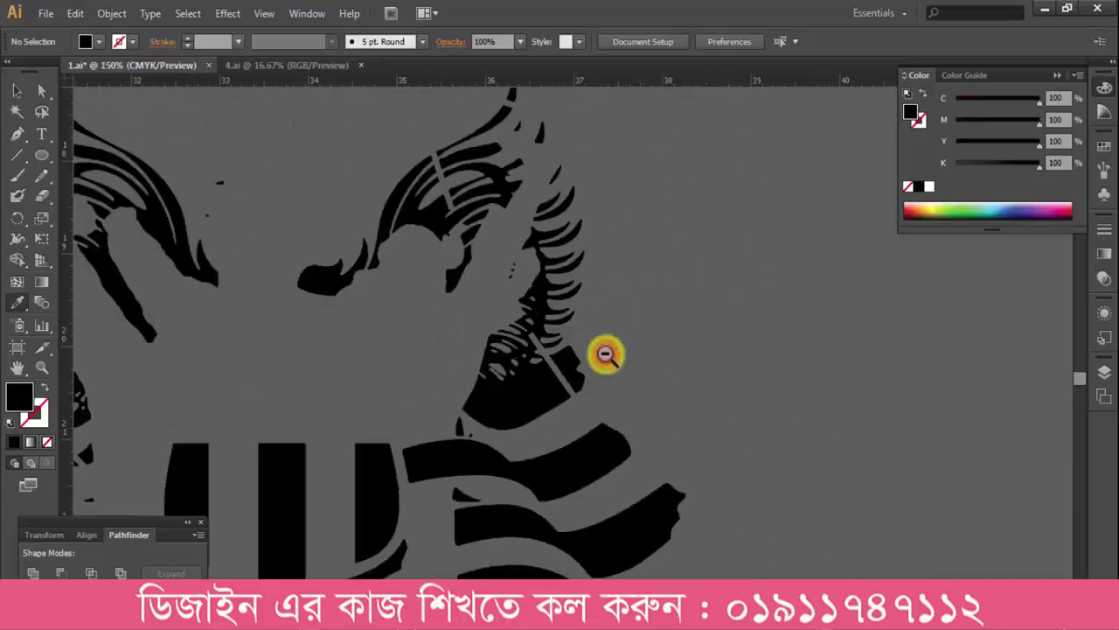
ctrl+alt+click(606, 354)
ctrl+alt+click(606, 354)
ctrl+alt+click(605, 354)
ctrl+alt+click(606, 354)
Group the middle separation with its registration marks, and likewise the third separation with its own marks
click(17, 93)
key(space)
drag(378, 306, 503, 285)
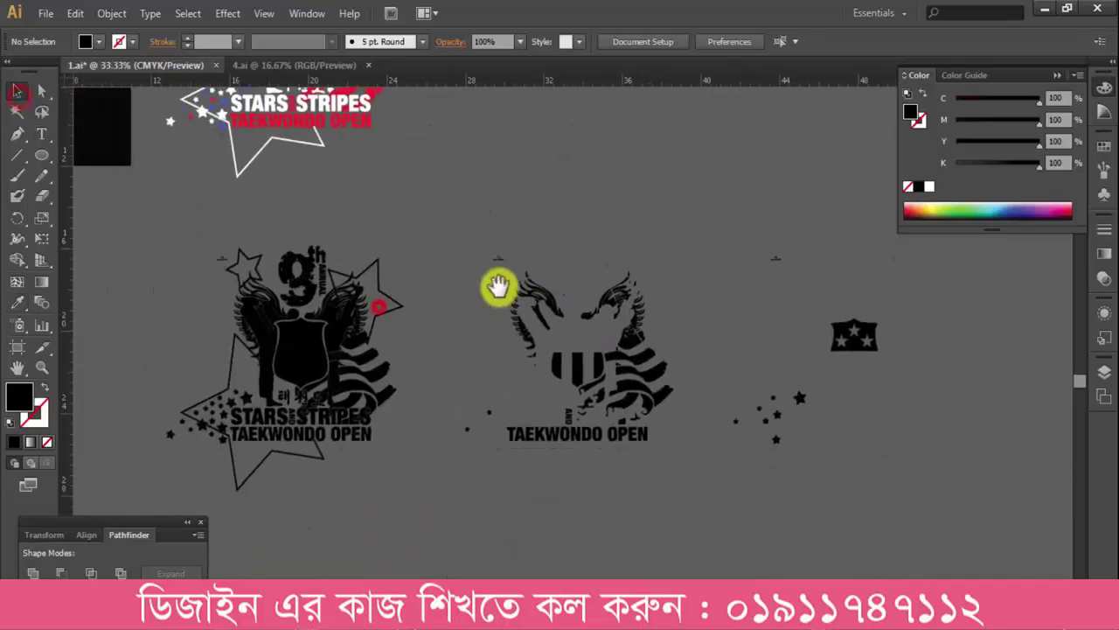
key(space)
drag(549, 328, 538, 320)
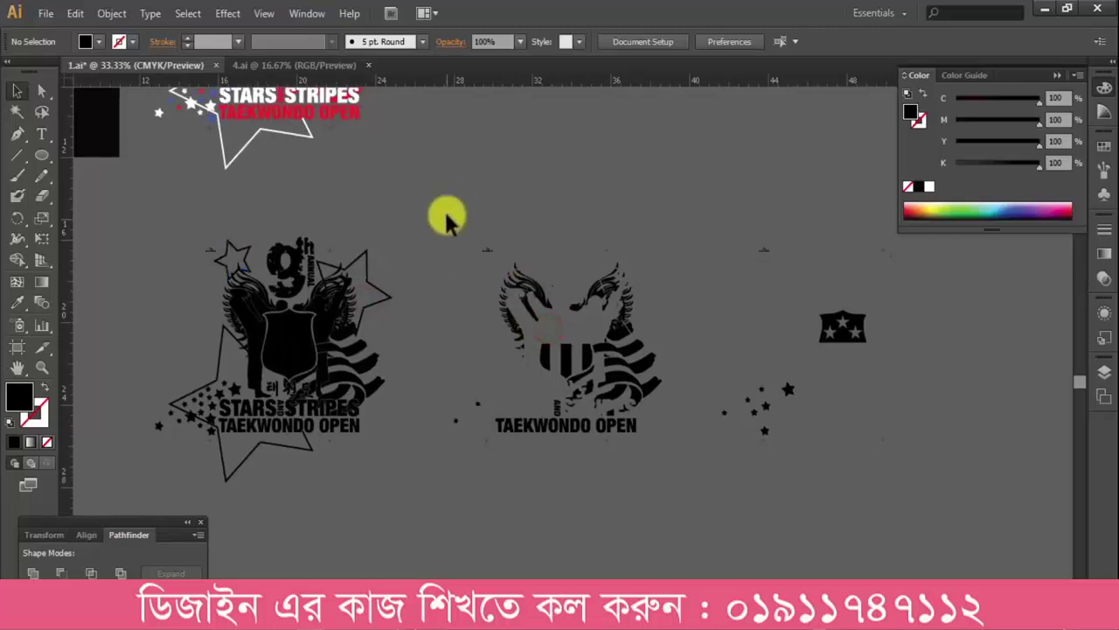
drag(446, 214, 678, 525)
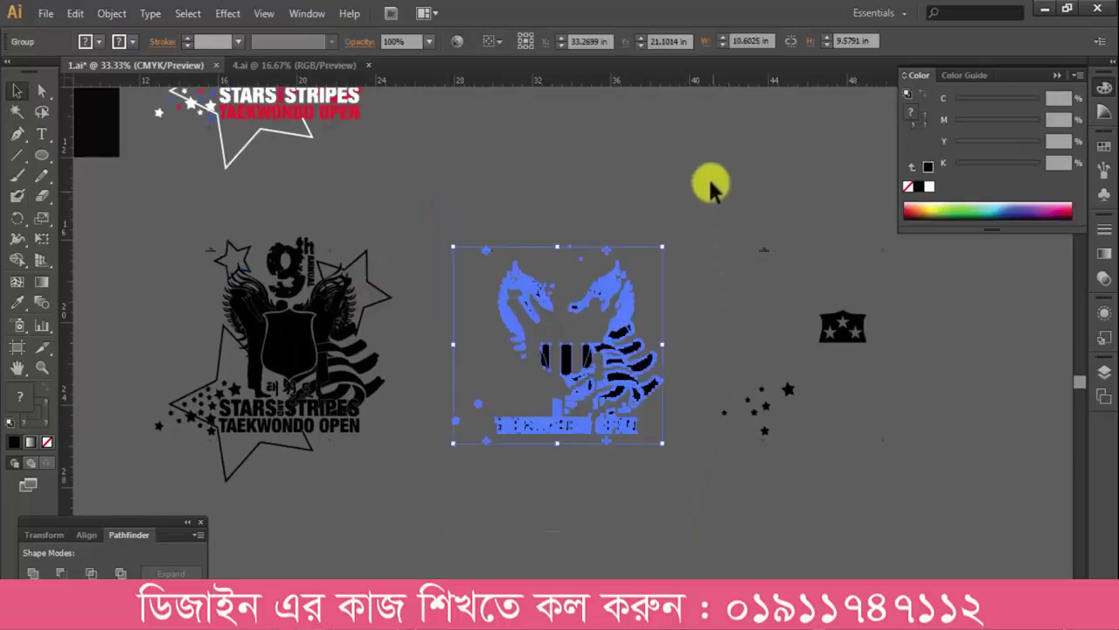
drag(709, 185, 887, 505)
click(826, 505)
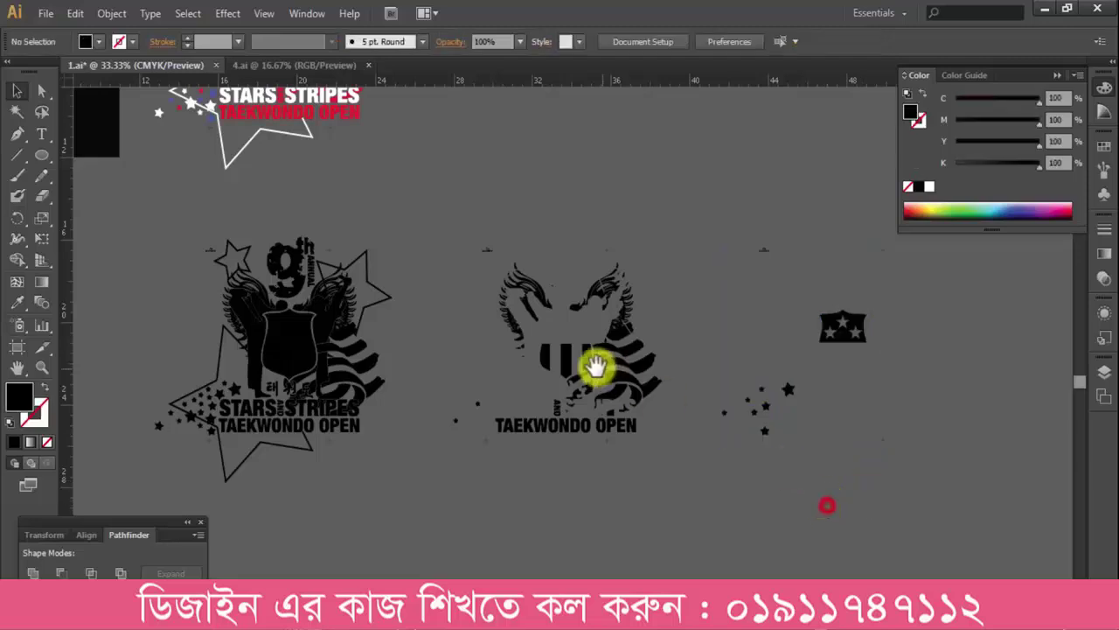
Group the first, all-black separation together with its registration marks
scroll(595, 369, up, 1)
scroll(594, 370, left, 3)
drag(263, 256, 525, 516)
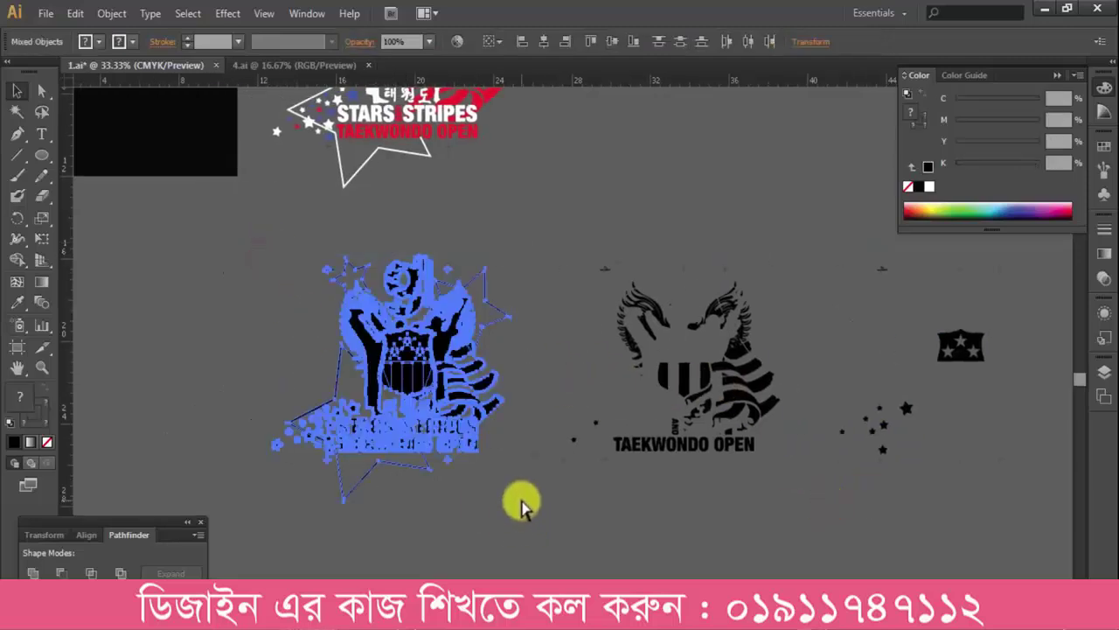
click(519, 516)
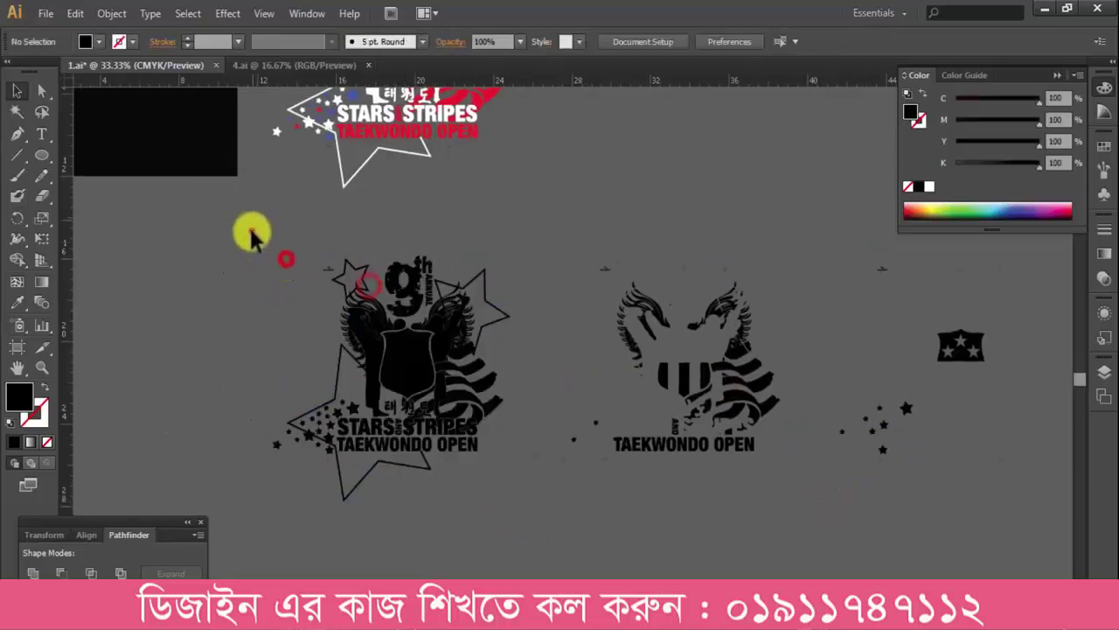
drag(250, 231, 527, 515)
click(535, 516)
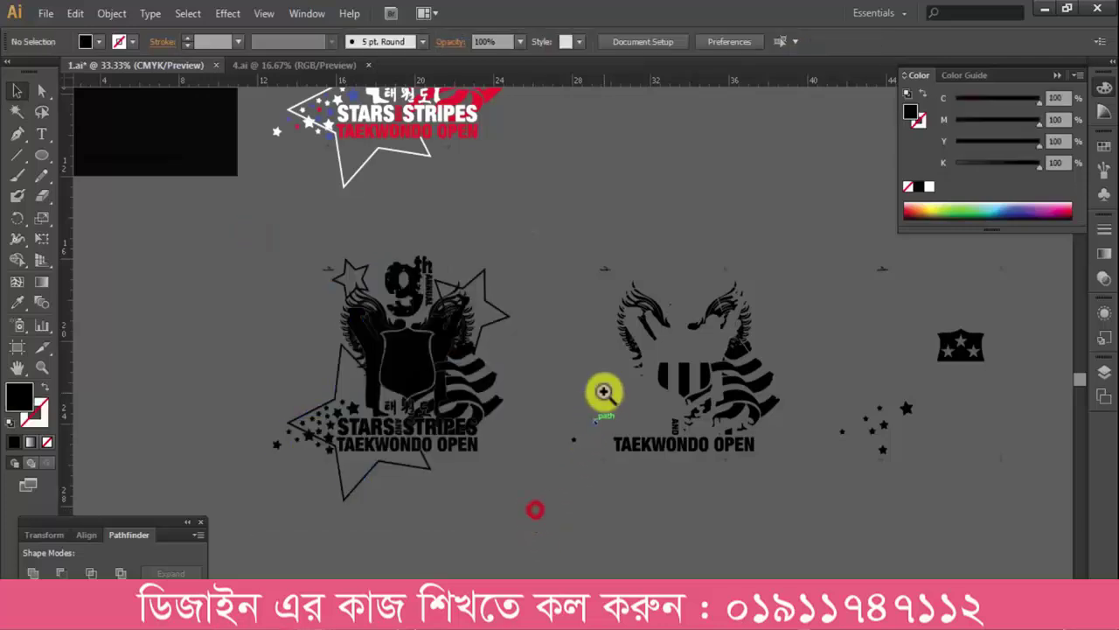
Save the document with the original artwork and three separations, and collapse the Color panel
ctrl+alt+click(612, 398)
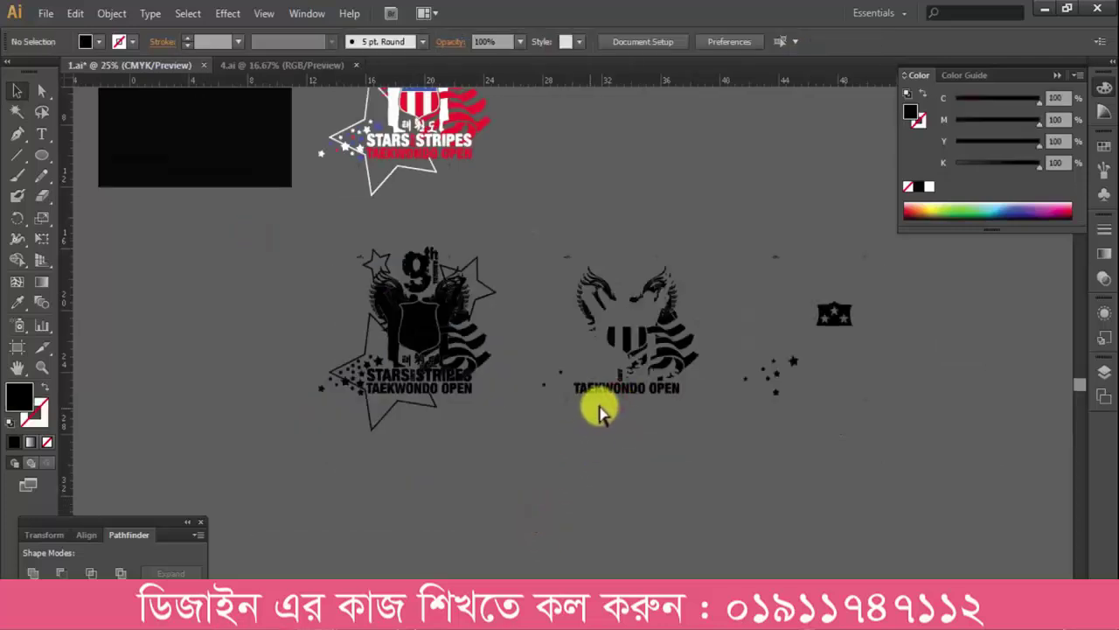
scroll(633, 409, up, 3)
scroll(637, 396, down, 2)
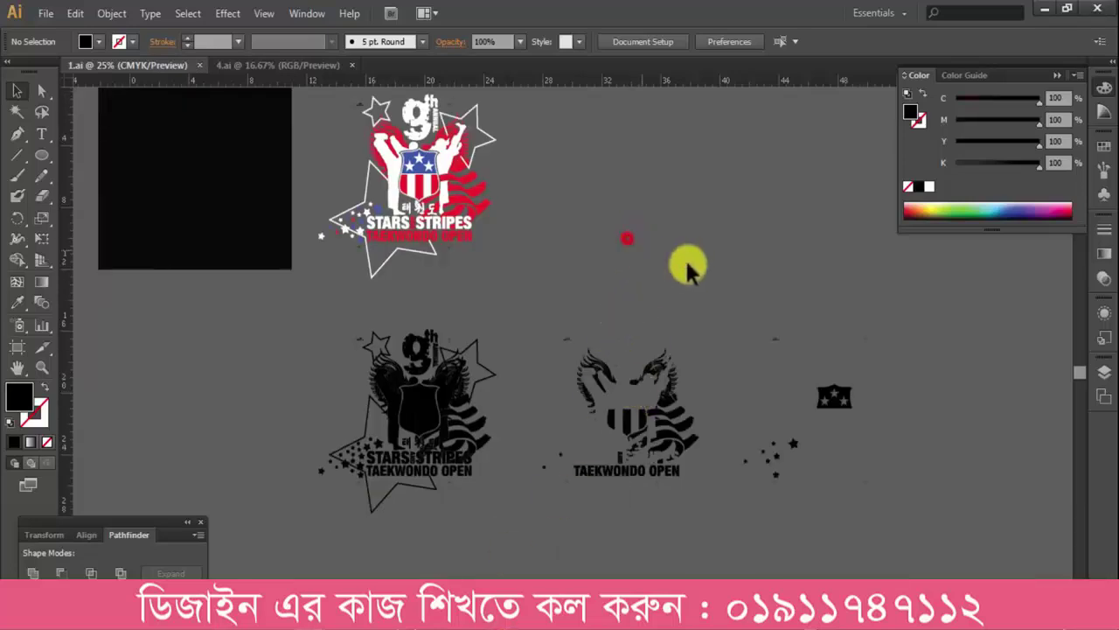
click(1104, 95)
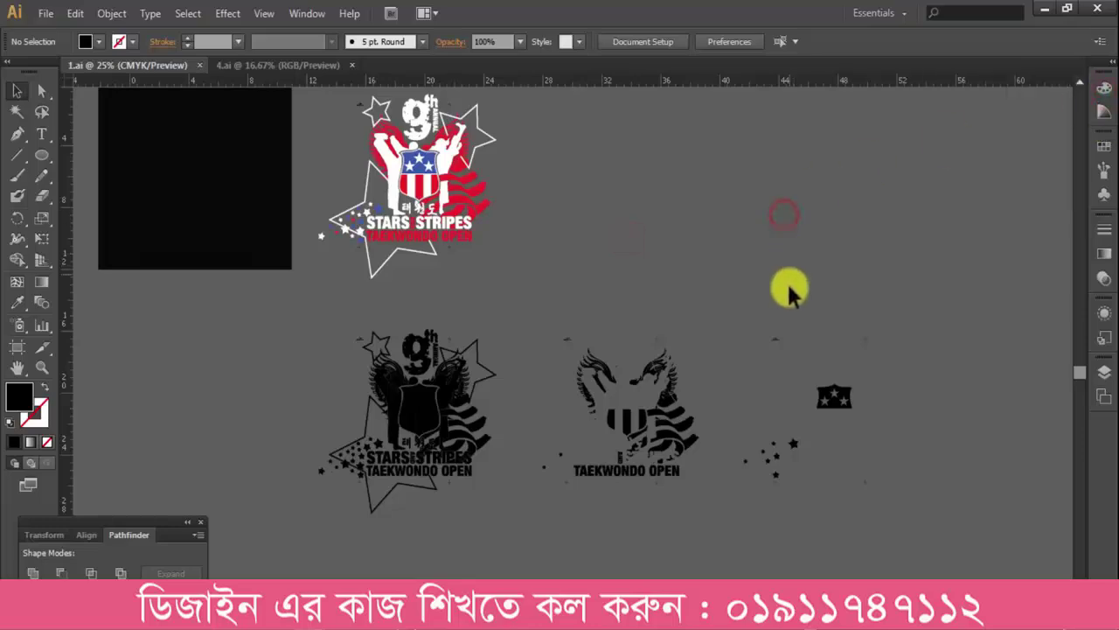